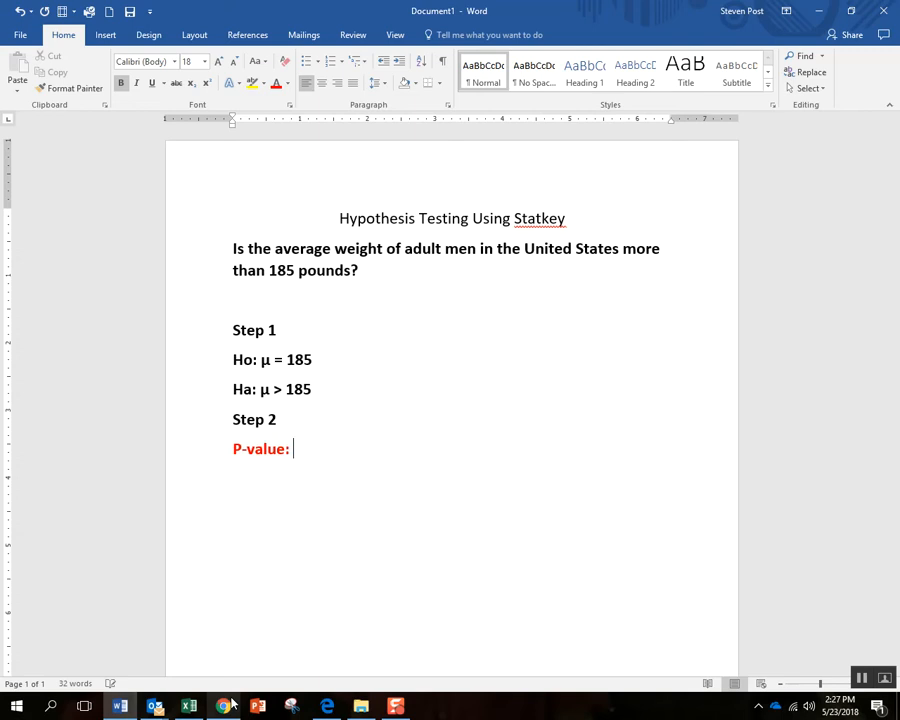
Step: Complete the P-value line with "What is the likelihood of getting data as extreme as we did, if the null hypothesis is correct."
{"action": "type", "text": "What is the l"}
{"action": "type", "text": "ikelihood"}
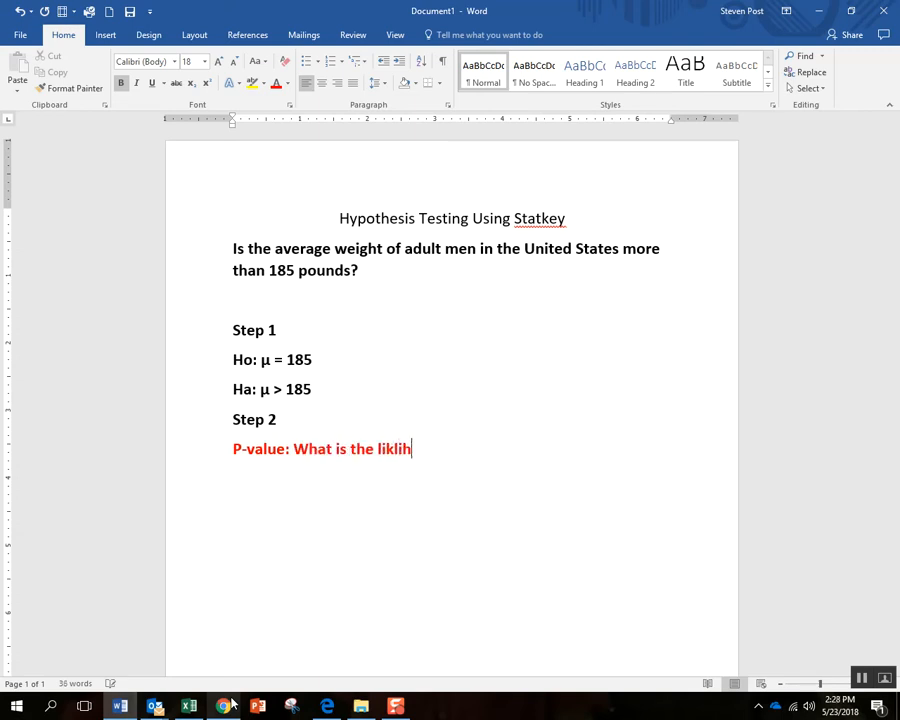
{"action": "type", "text": " of get"}
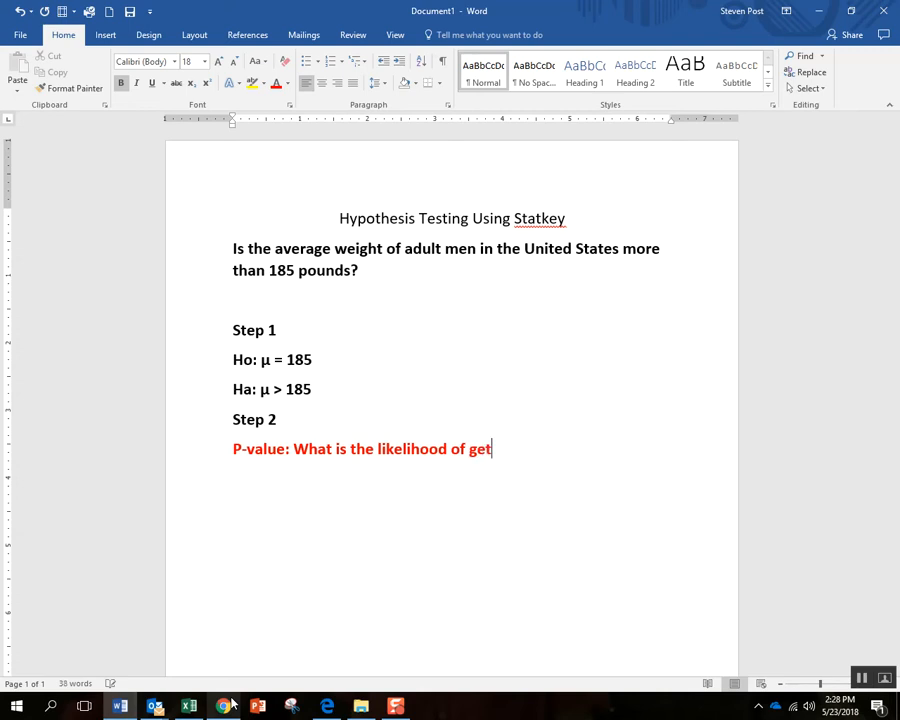
{"action": "type", "text": "ting data as e"}
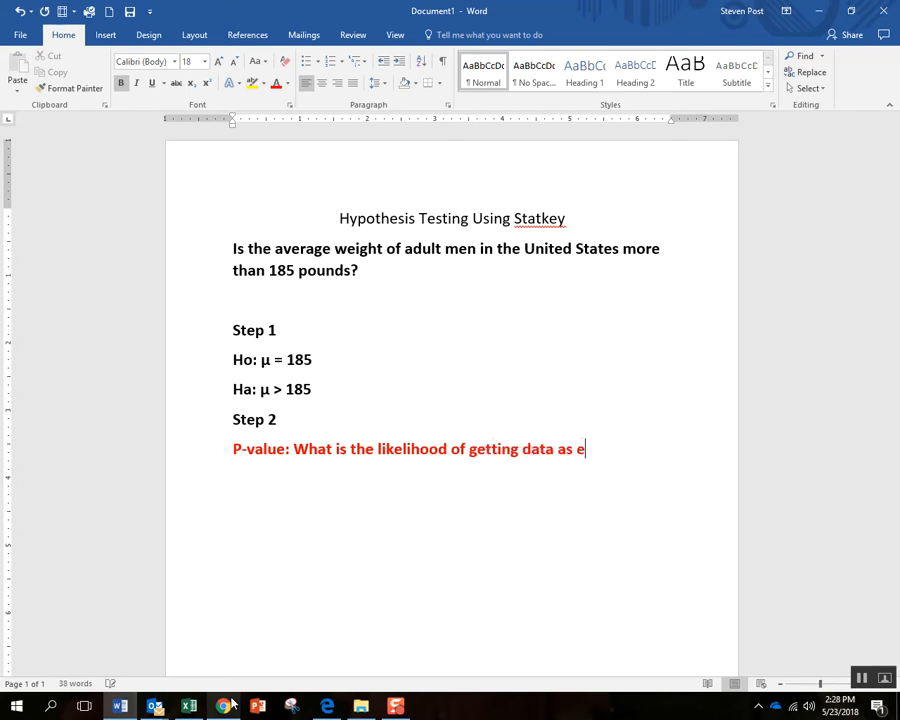
{"action": "type", "text": "xtreme a"}
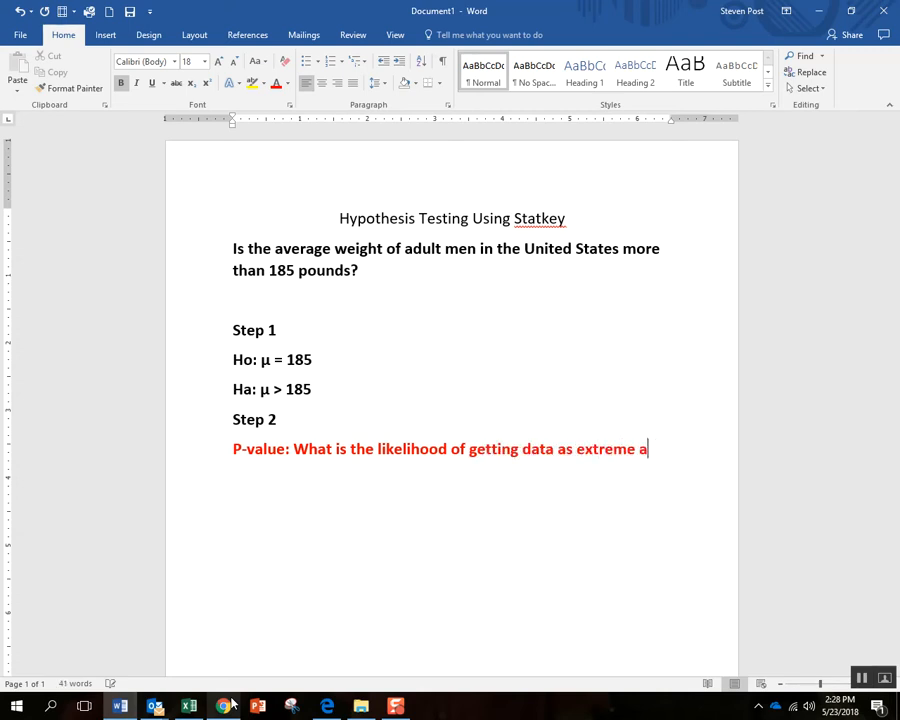
{"action": "type", "text": "s we di"}
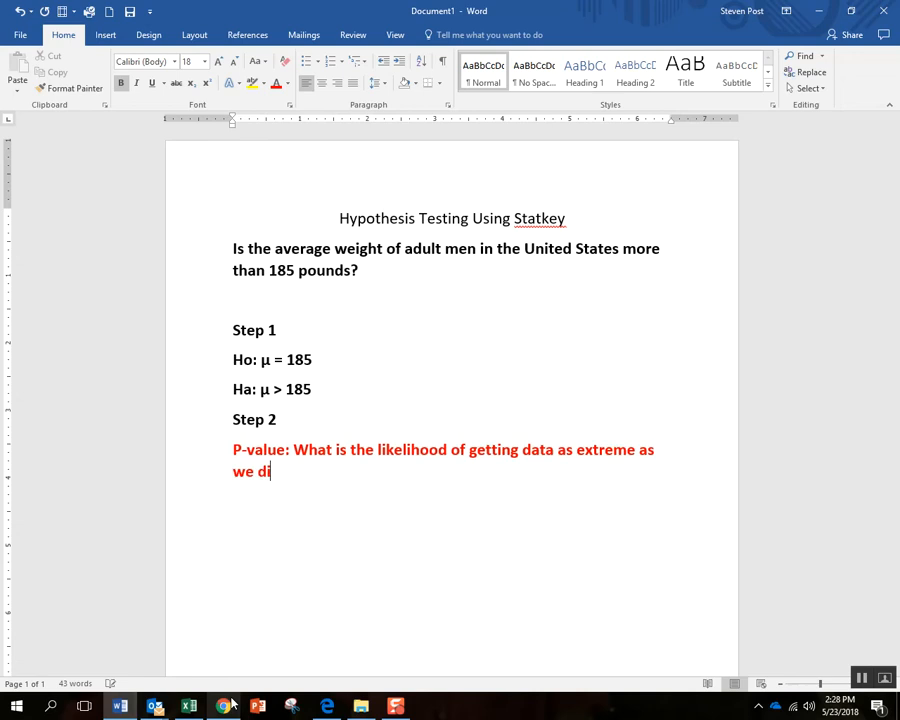
{"action": "type", "text": "d, if the null "}
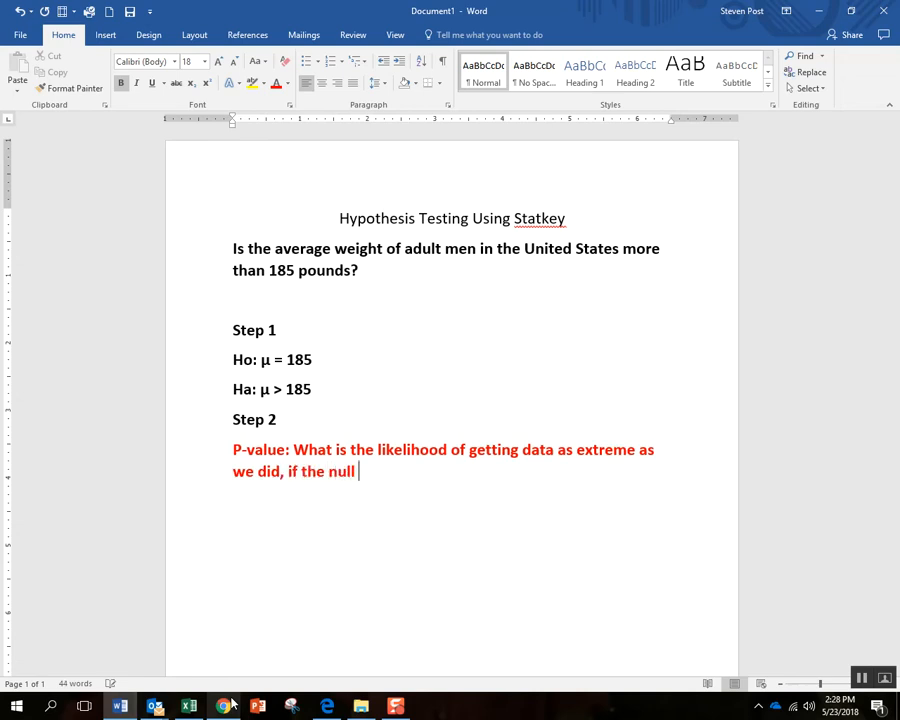
{"action": "type", "text": "hypothesis?"}
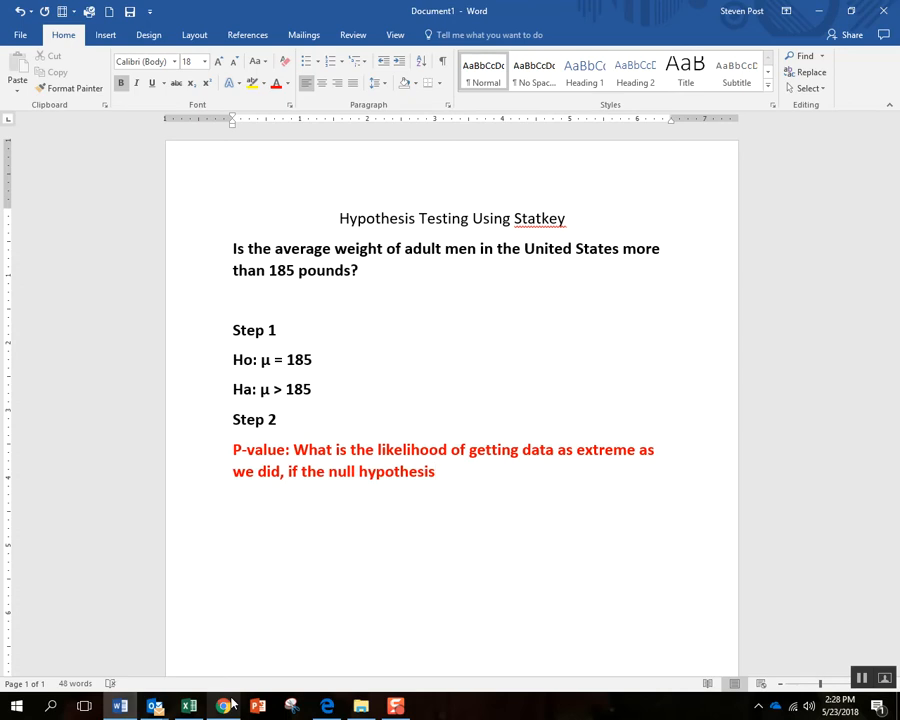
{"action": "key", "text": "BackSpace"}
{"action": "type", "text": "is correct."}
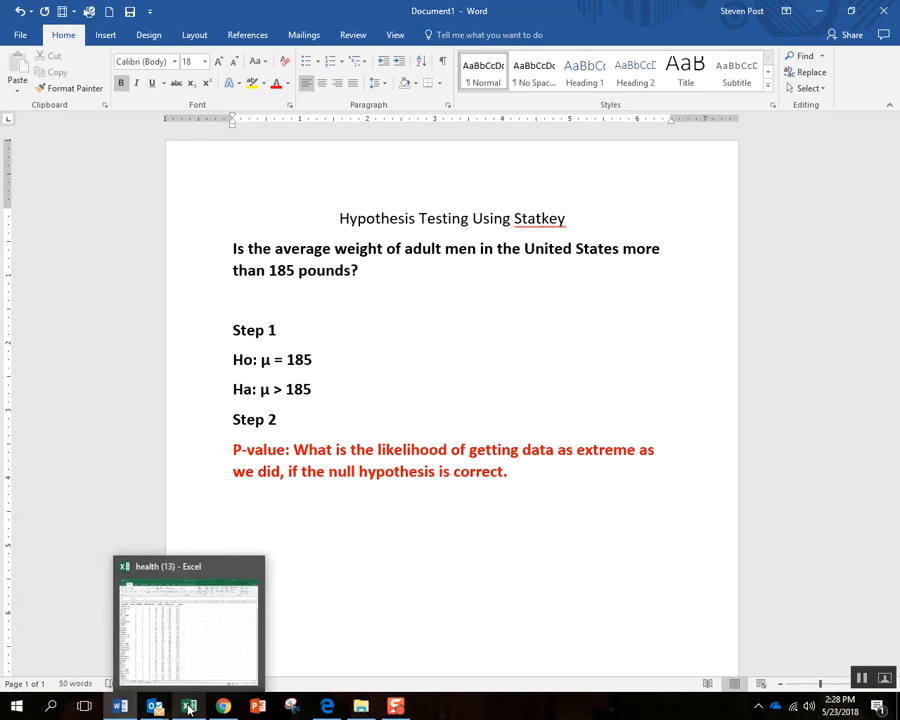
Step: Switch to the health (13) workbook in Excel and copy the whole weight column of the men sheet
{"action": "left_click", "coordinate": [189, 707]}
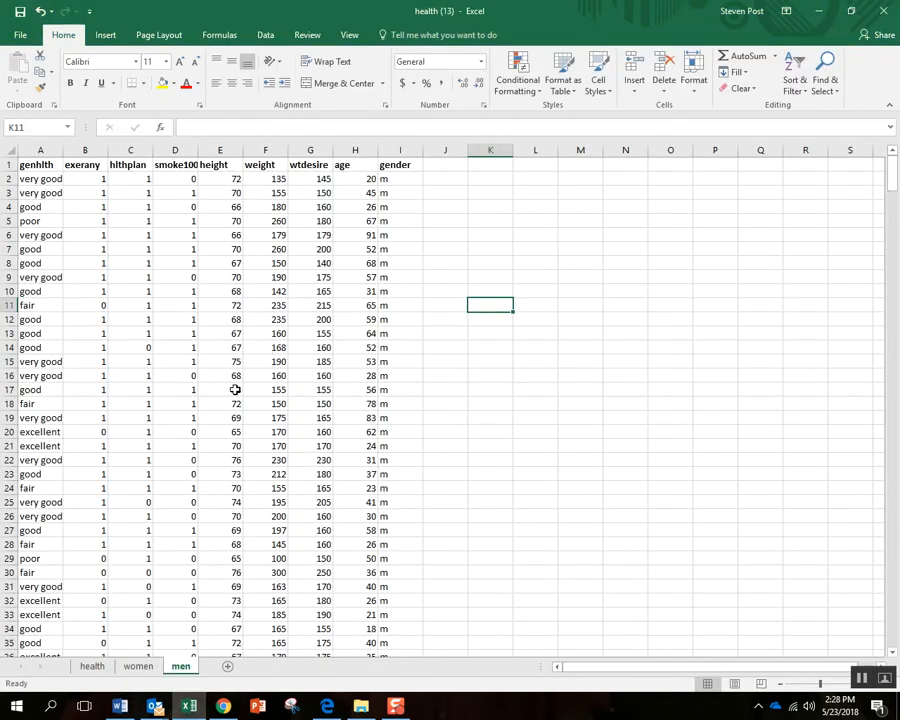
{"action": "left_click", "coordinate": [270, 148]}
{"action": "right_click", "coordinate": [272, 180]}
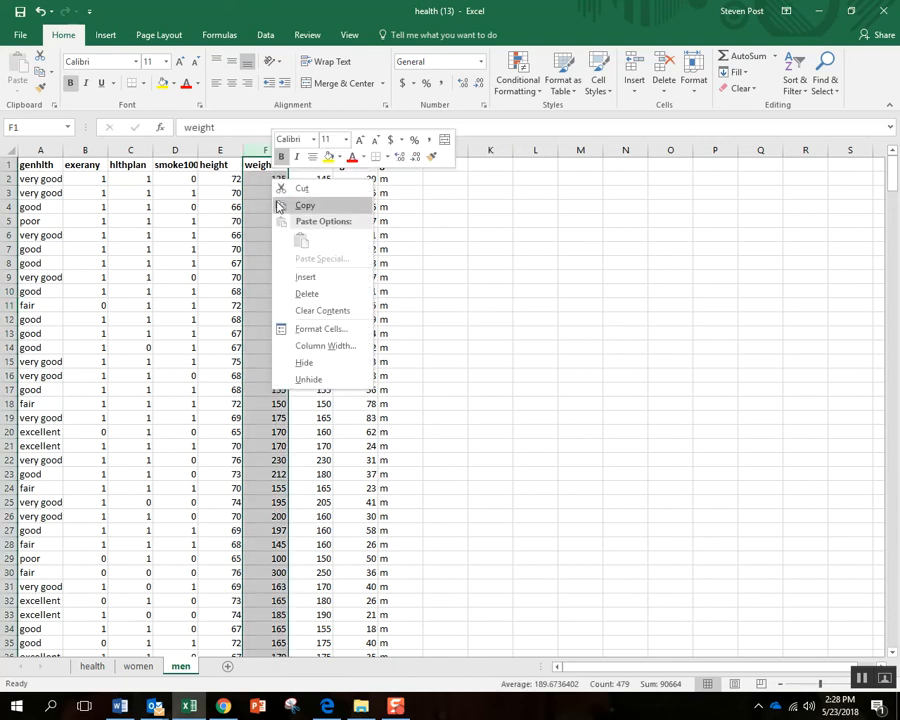
{"action": "left_click", "coordinate": [279, 206]}
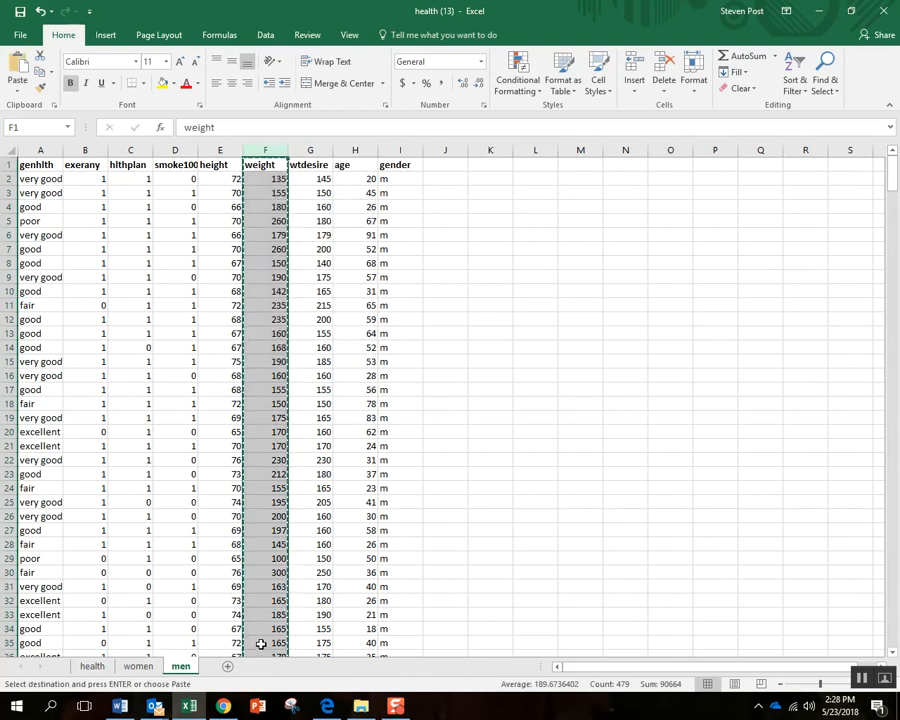
Step: Switch to StatKey in Chrome and open the descriptive statistics for One Quantitative Variable
{"action": "left_click", "coordinate": [224, 706]}
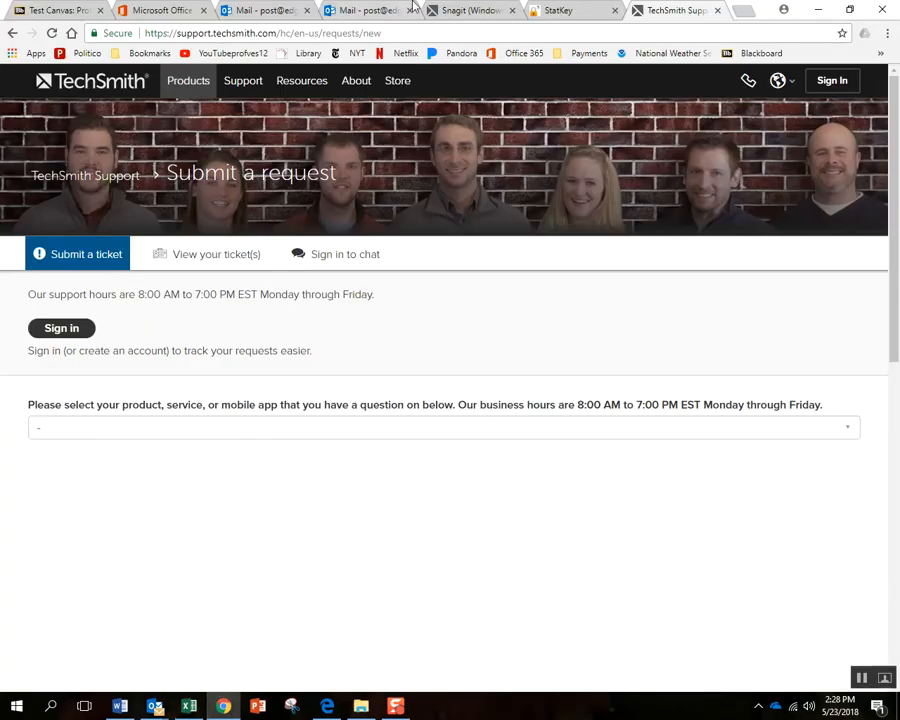
{"action": "left_click", "coordinate": [570, 9]}
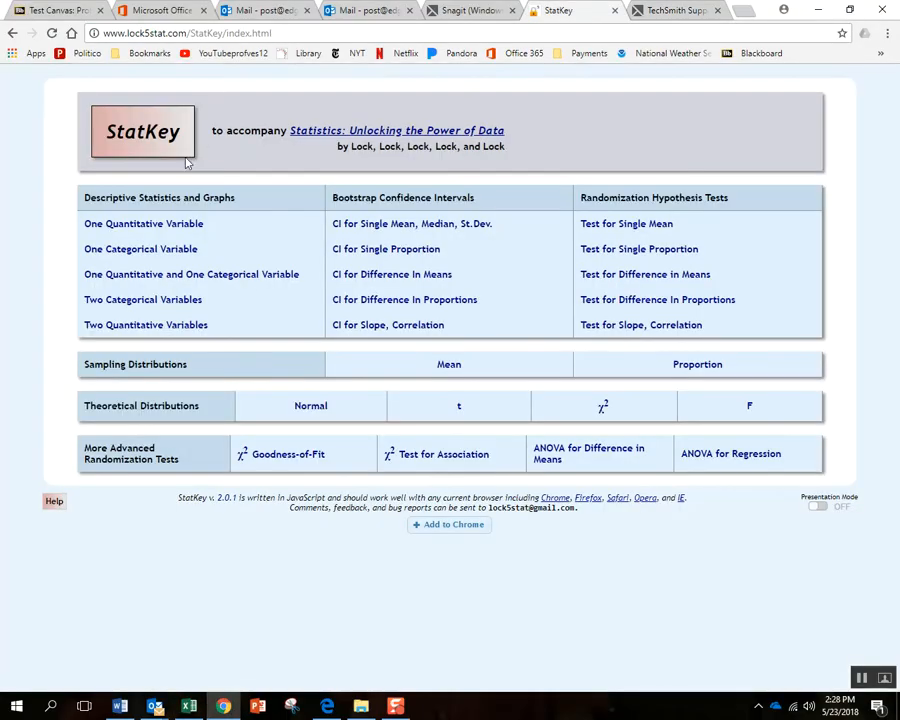
{"action": "left_click", "coordinate": [140, 225]}
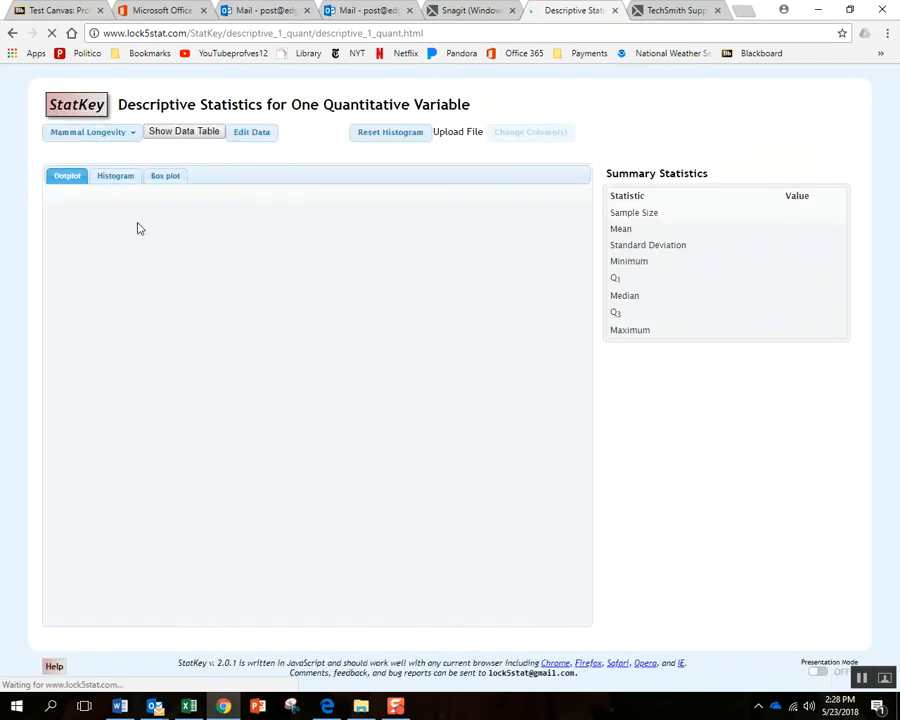
Step: Replace the Mammal Longevity data with the copied weight column, with the first column not treated as an identifier
{"action": "left_click", "coordinate": [255, 136]}
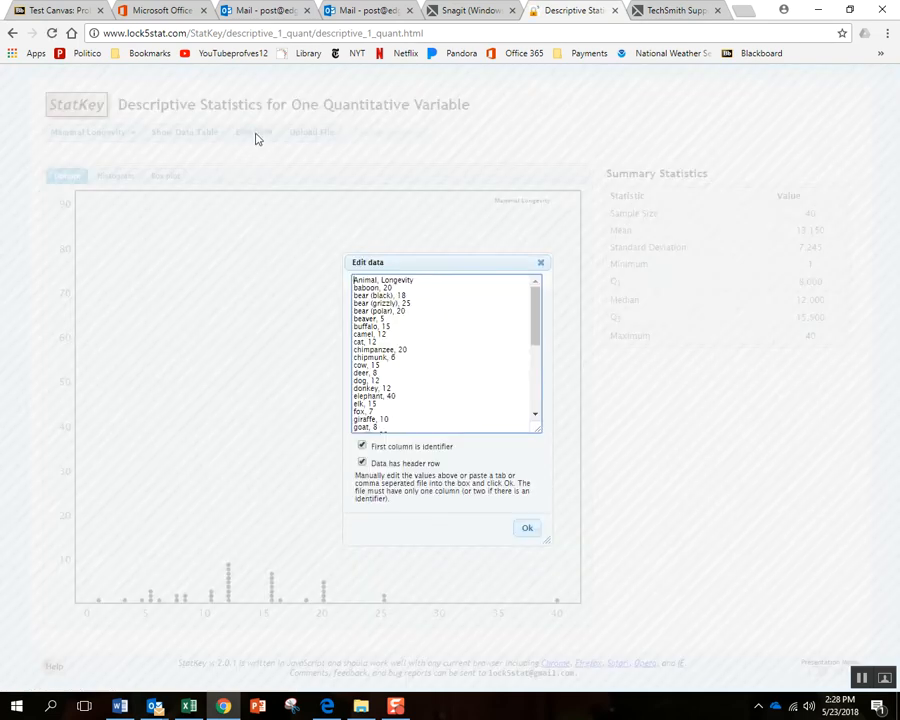
{"action": "left_click_drag", "start_coordinate": [354, 280], "coordinate": [477, 544]}
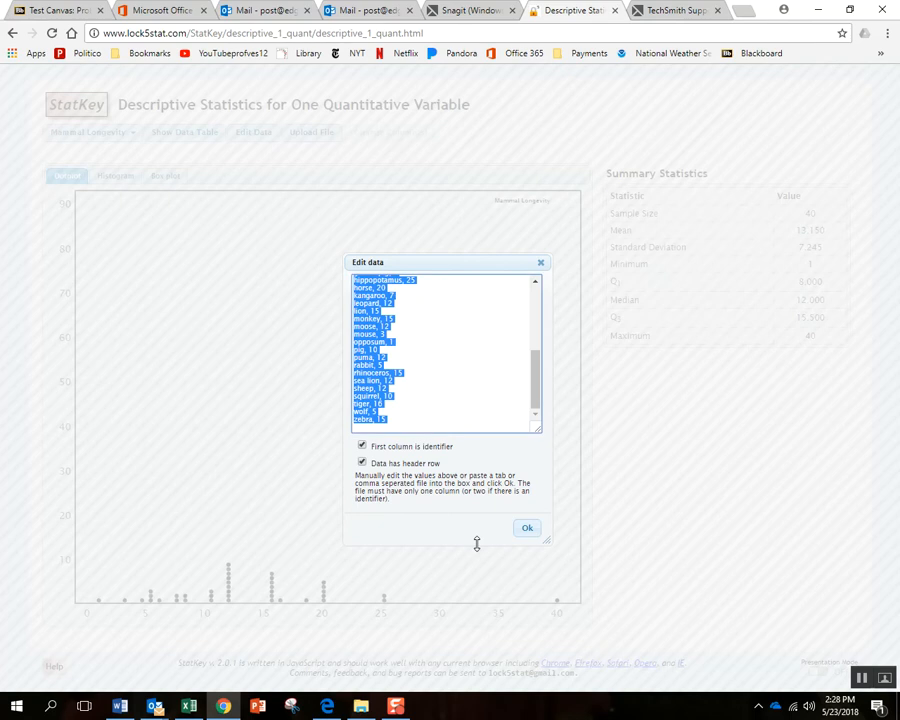
{"action": "key", "text": "ctrl+v"}
{"action": "left_click", "coordinate": [362, 445]}
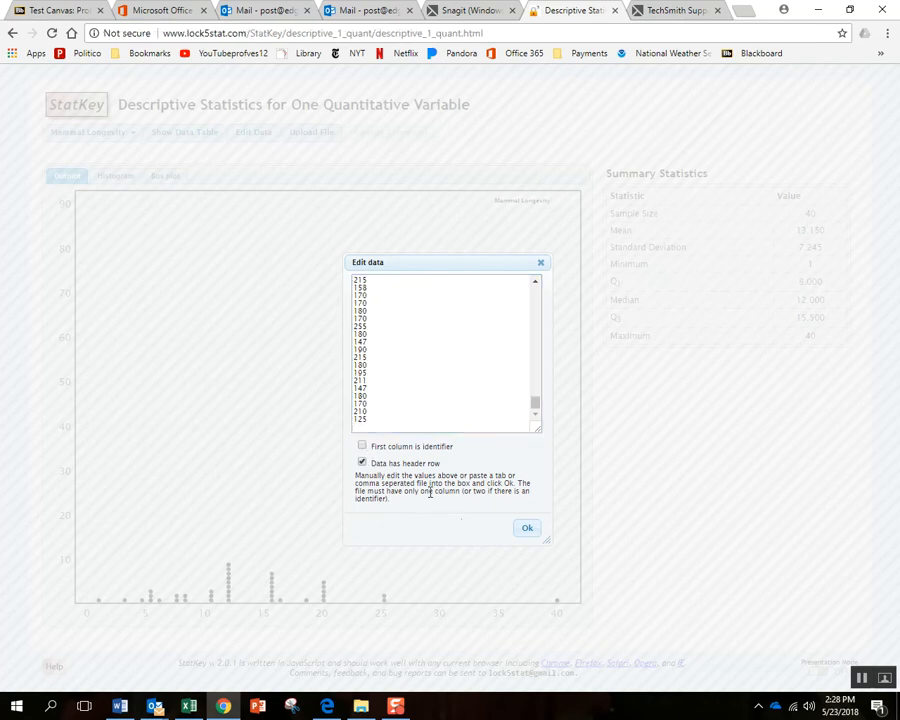
{"action": "left_click", "coordinate": [526, 530]}
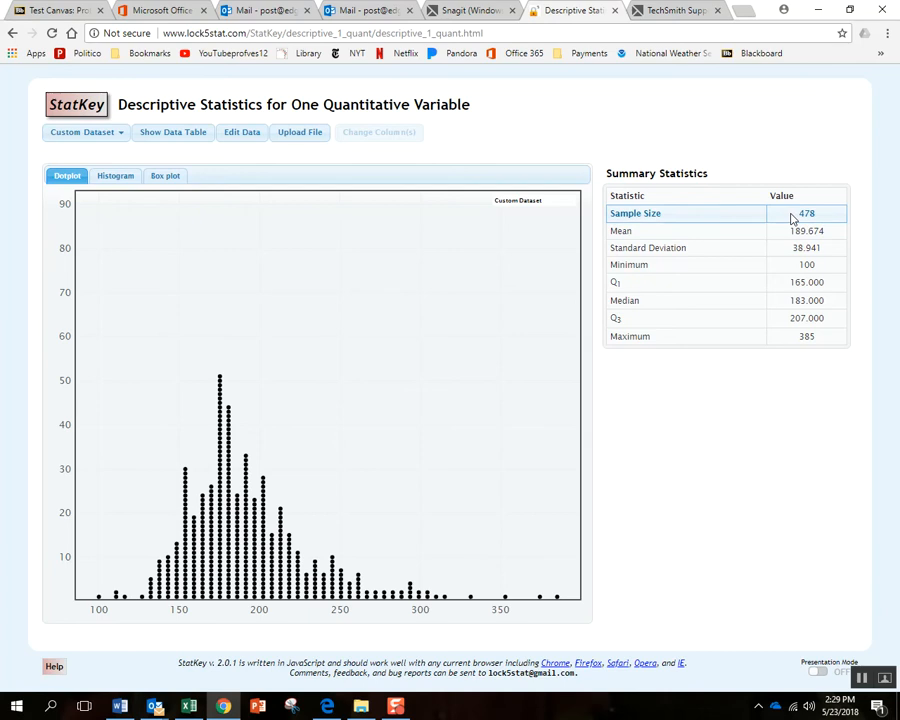
Step: Open StatKey's randomization Test for Single Mean and replace its body temperature data with the copied men's weight column
{"action": "left_click", "coordinate": [78, 105]}
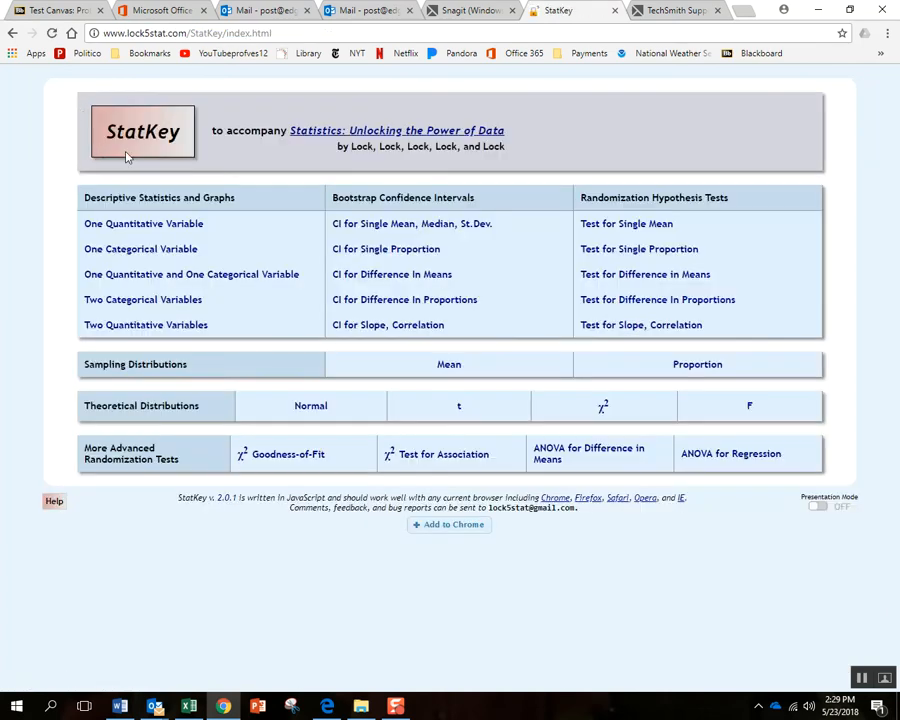
{"action": "left_click", "coordinate": [605, 228]}
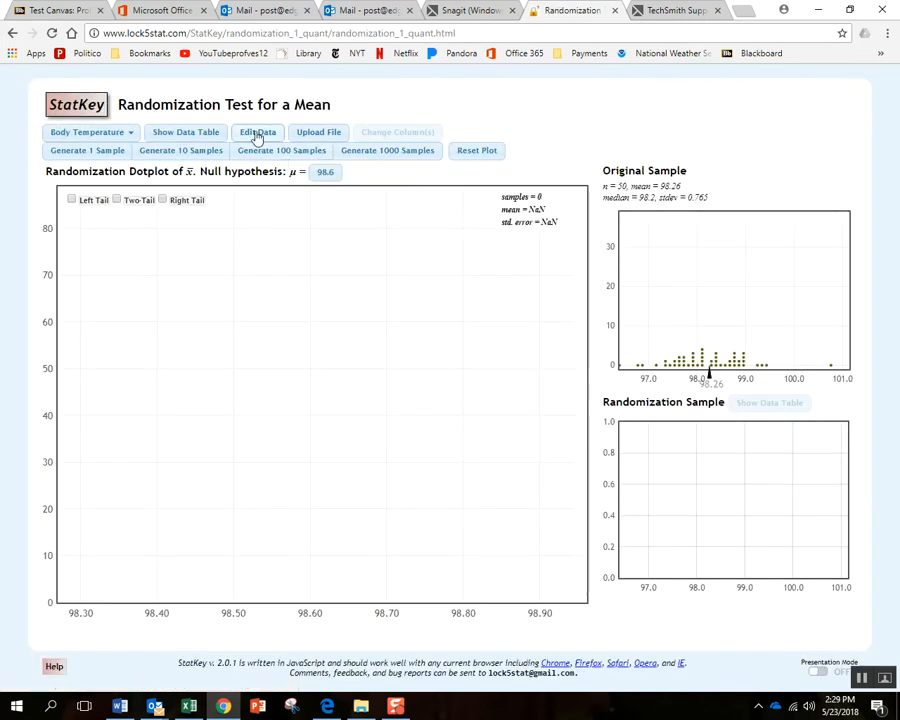
{"action": "left_click", "coordinate": [257, 134]}
{"action": "left_click_drag", "start_coordinate": [355, 281], "coordinate": [428, 483]}
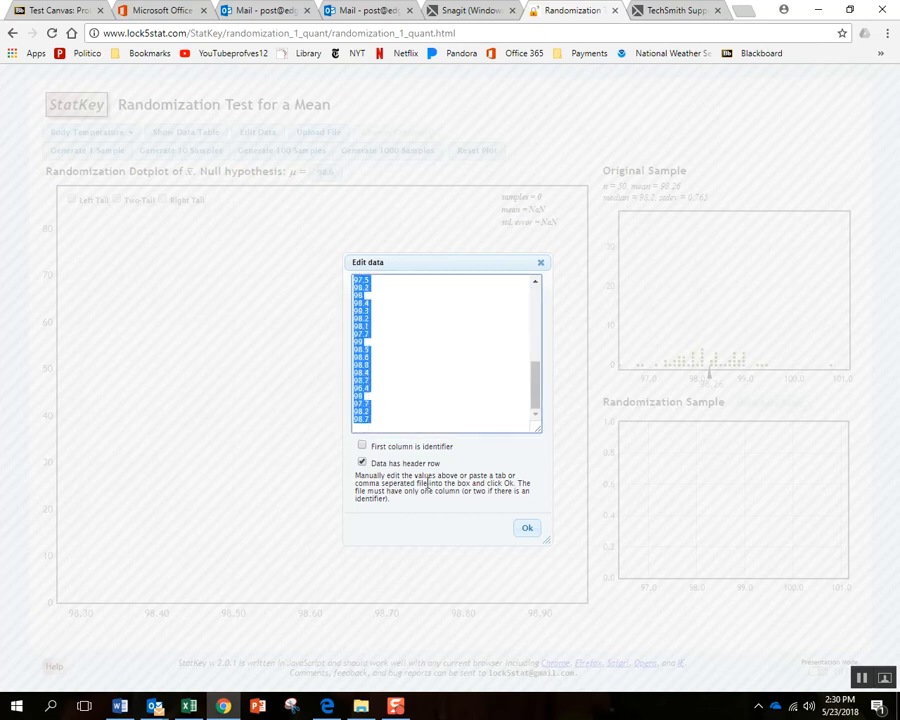
{"action": "key", "text": "ctrl+v"}
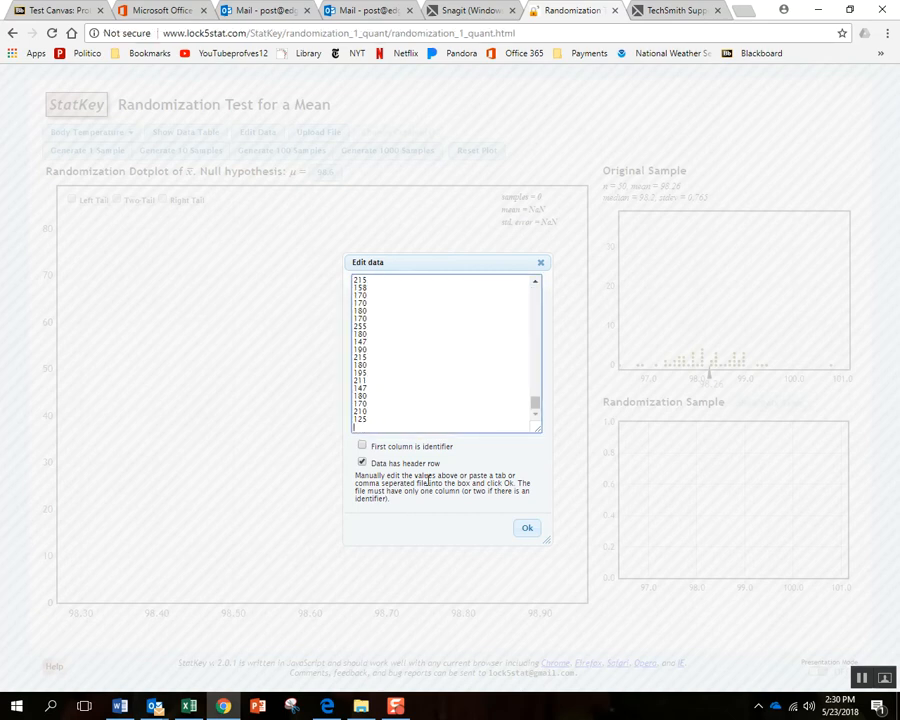
{"action": "left_click", "coordinate": [528, 531]}
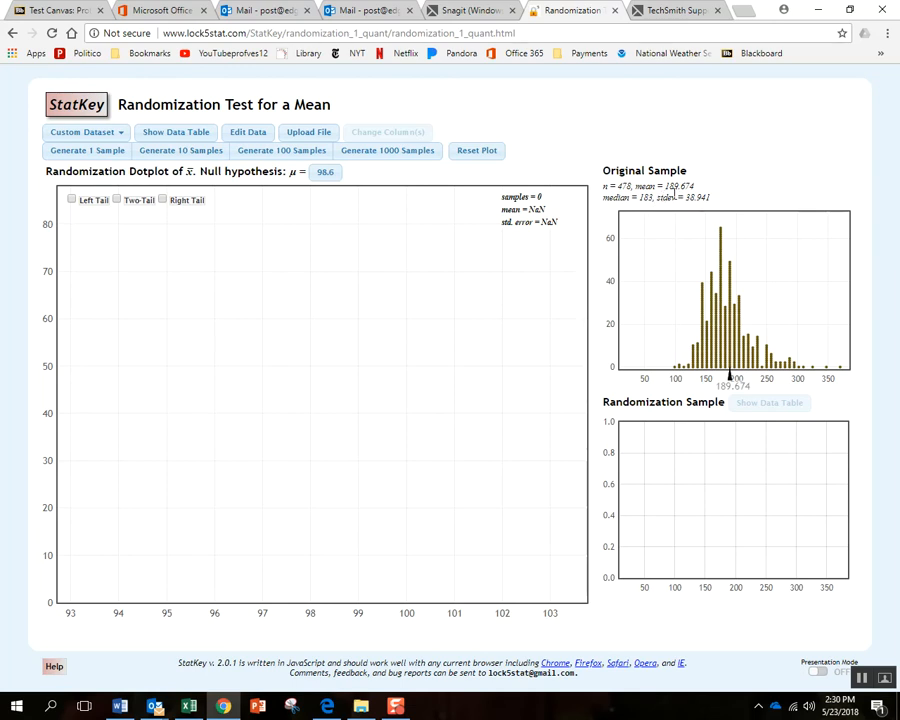
Step: Set the null hypothesis mean to 185 and generate 1 randomization sample plus 1000 more
{"action": "left_click", "coordinate": [331, 175]}
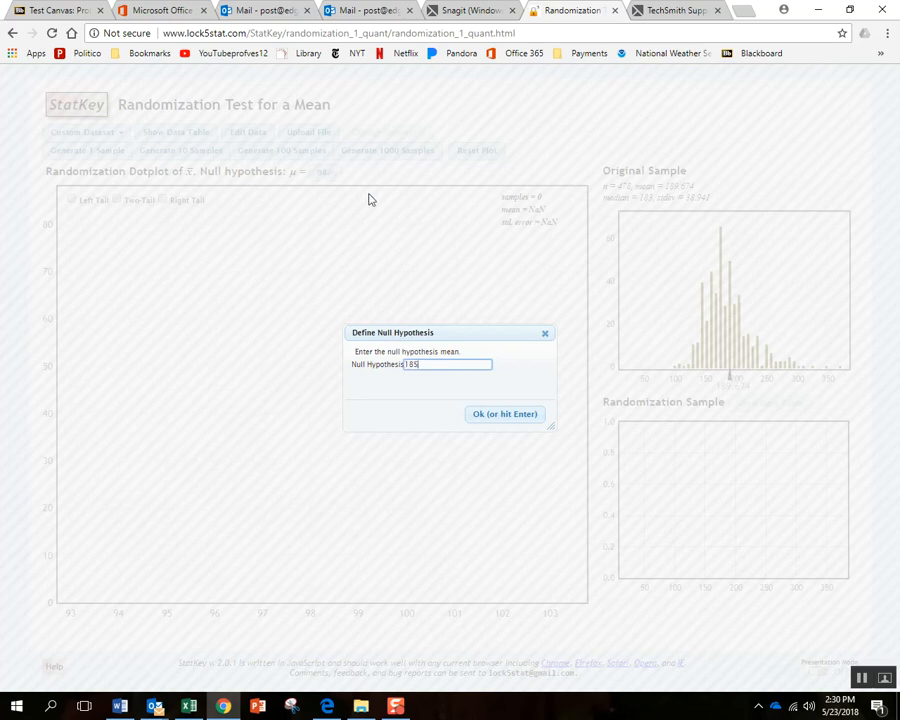
{"action": "left_click", "coordinate": [492, 418]}
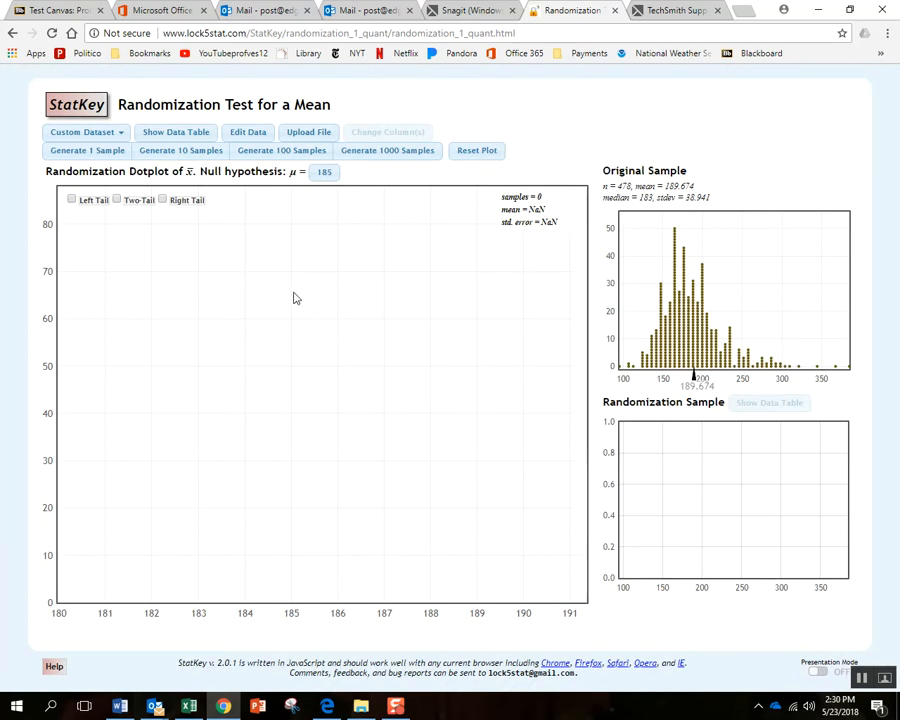
{"action": "left_click", "coordinate": [97, 151]}
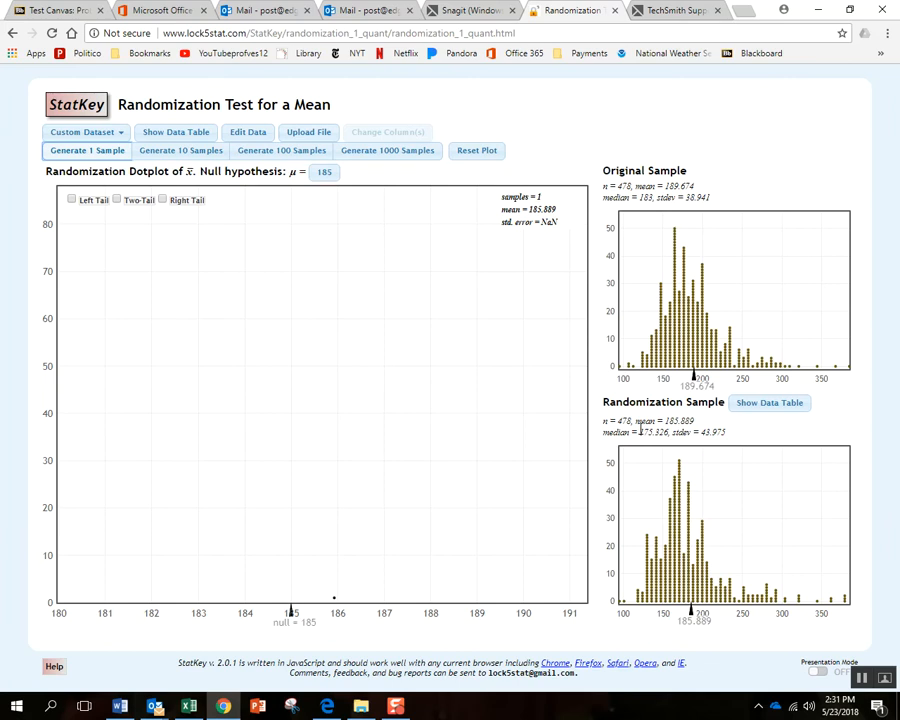
{"action": "left_click", "coordinate": [366, 156]}
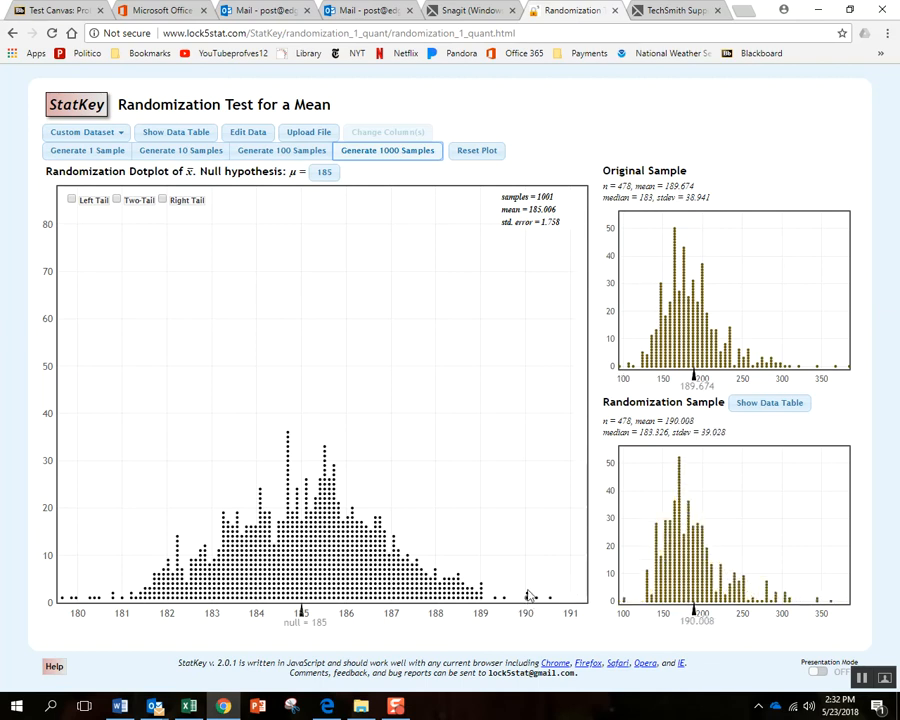
Step: Show the right tail of the randomization dotplot and set its cutoff to the sample mean, 189.674
{"action": "left_click", "coordinate": [162, 200]}
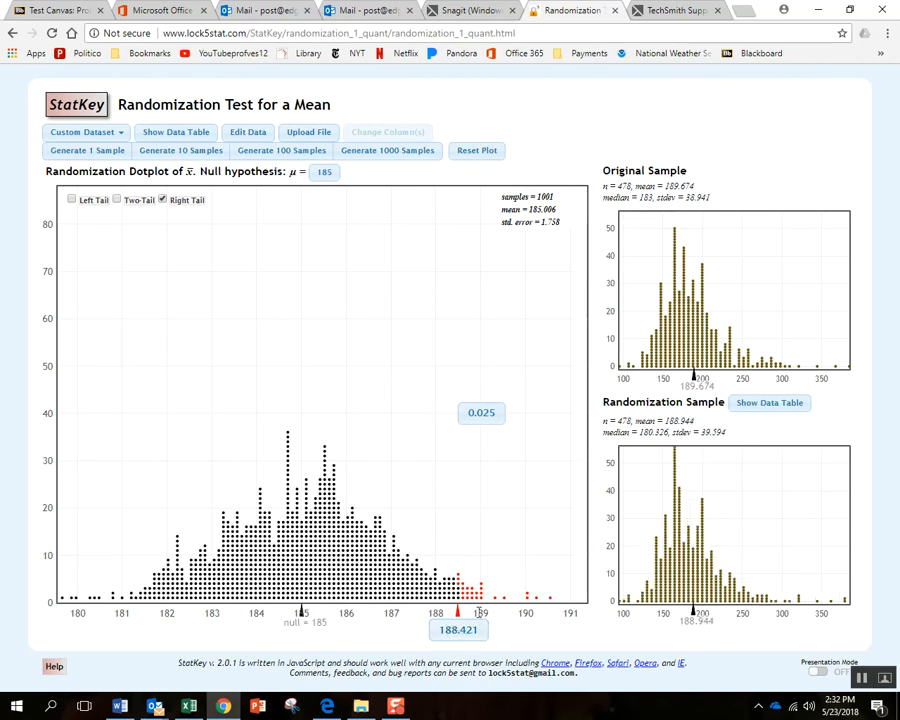
{"action": "left_click", "coordinate": [459, 632]}
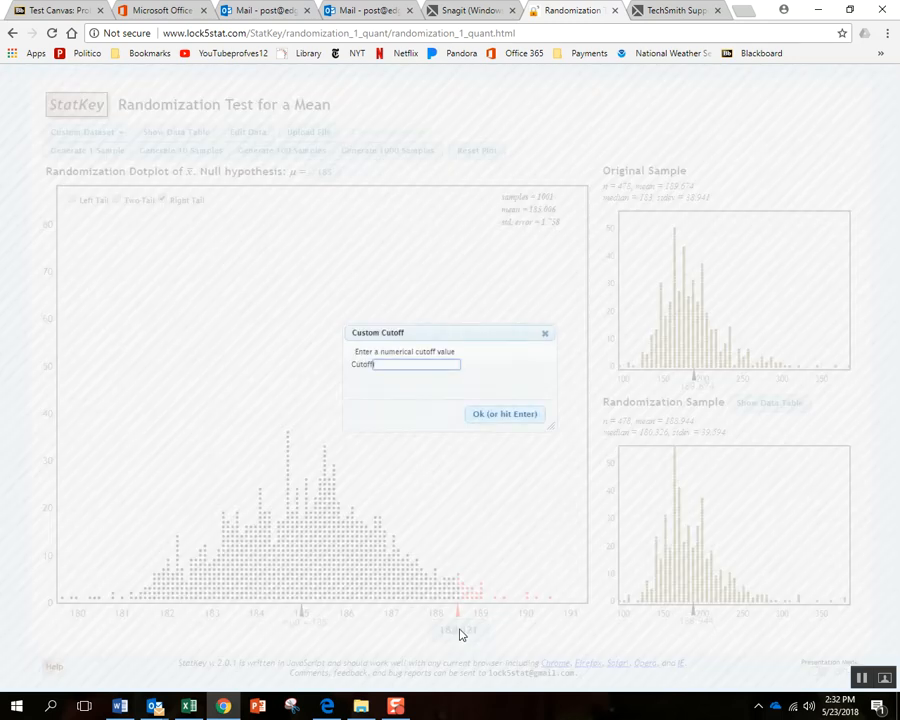
{"action": "type", "text": "180"}
{"action": "left_click", "coordinate": [489, 420]}
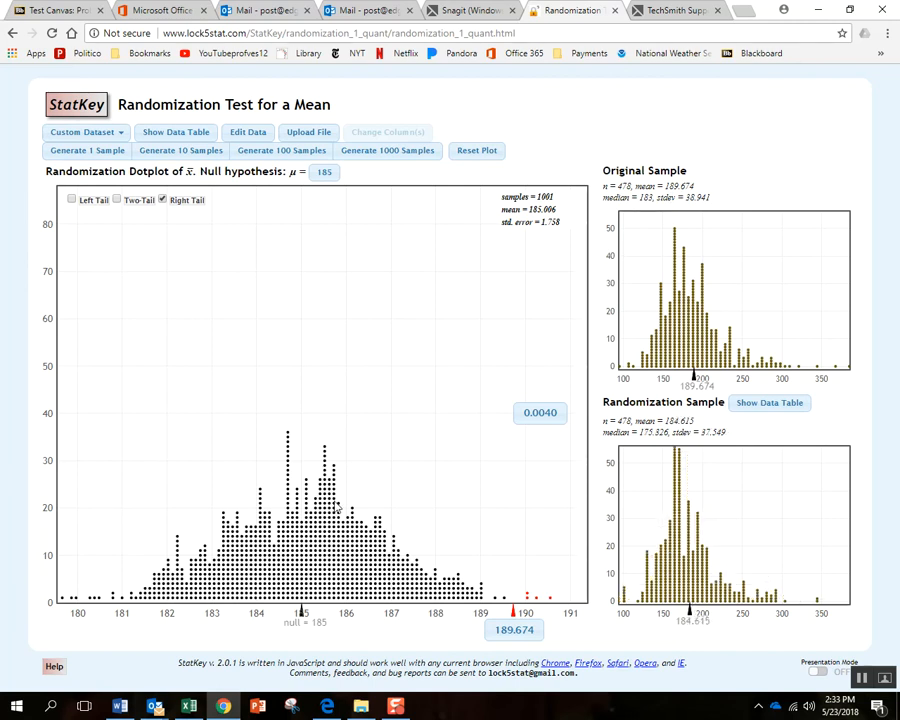
Step: Switch back to the Word document and add "P-value = 0.004" in black below the red P-value definition
{"action": "left_click", "coordinate": [117, 707]}
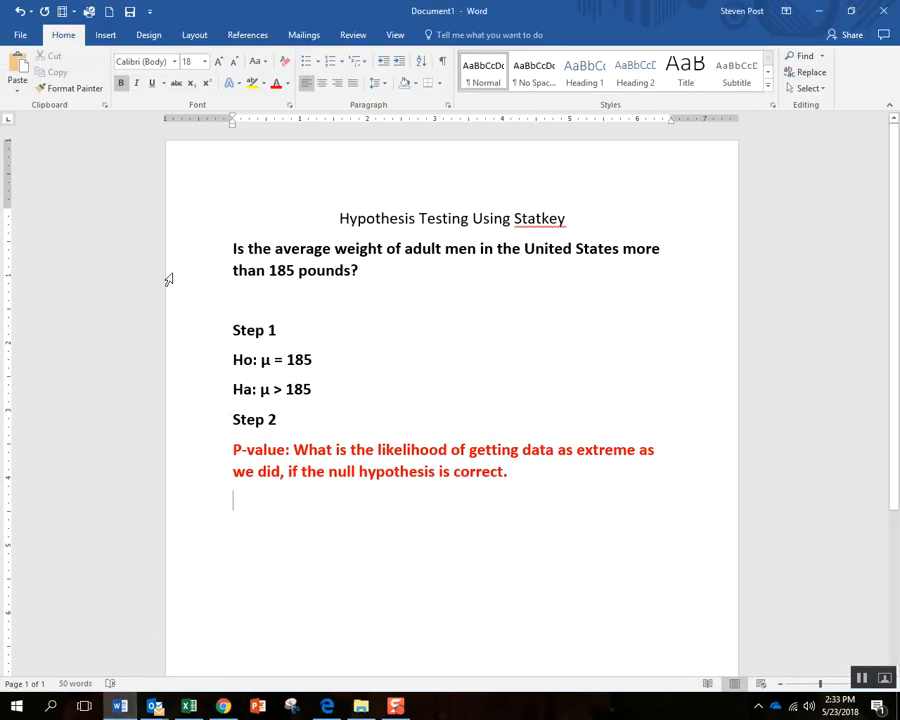
{"action": "left_click", "coordinate": [287, 85]}
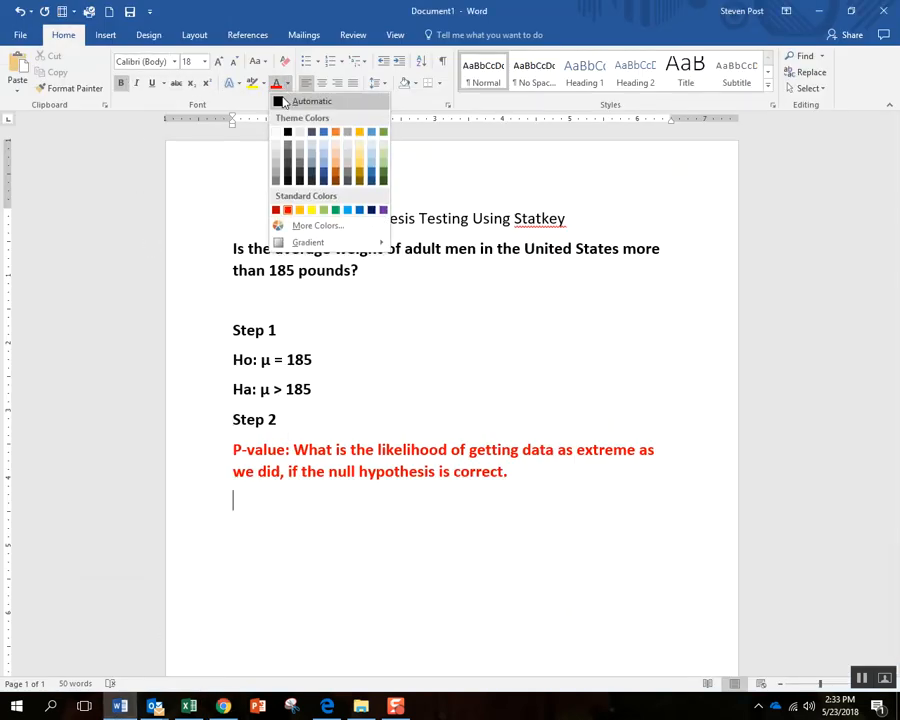
{"action": "left_click", "coordinate": [300, 154]}
{"action": "type", "text": "P-value = 0.004"}
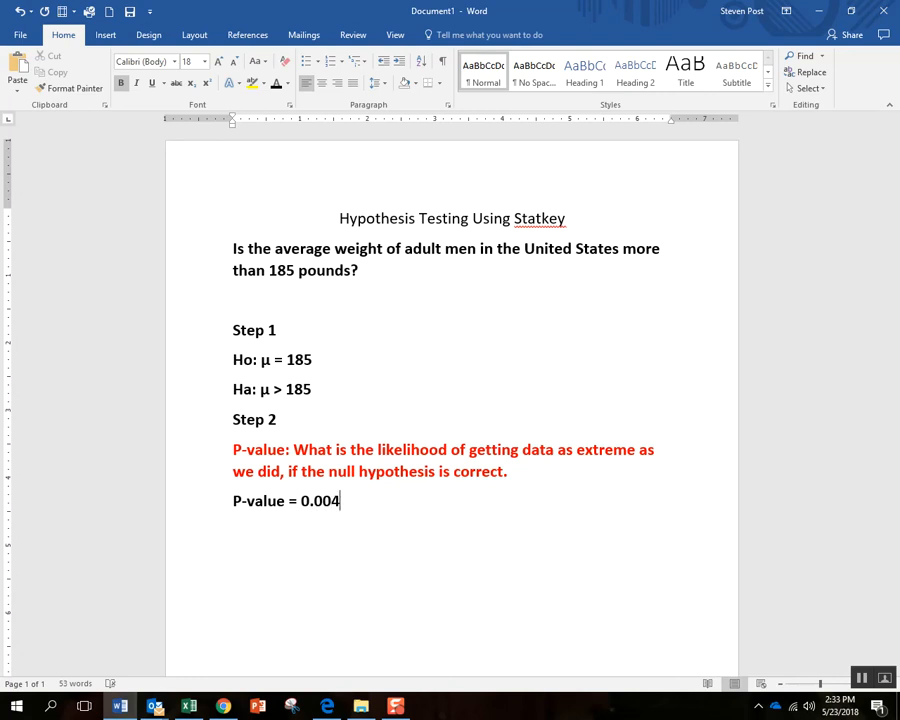
Step: Add a "Step 3" heading below the P-value and beneath it "Decision: We reject the null hypothesis."
{"action": "key", "text": "Return"}
{"action": "type", "text": "Step 3"}
{"action": "key", "text": "Return"}
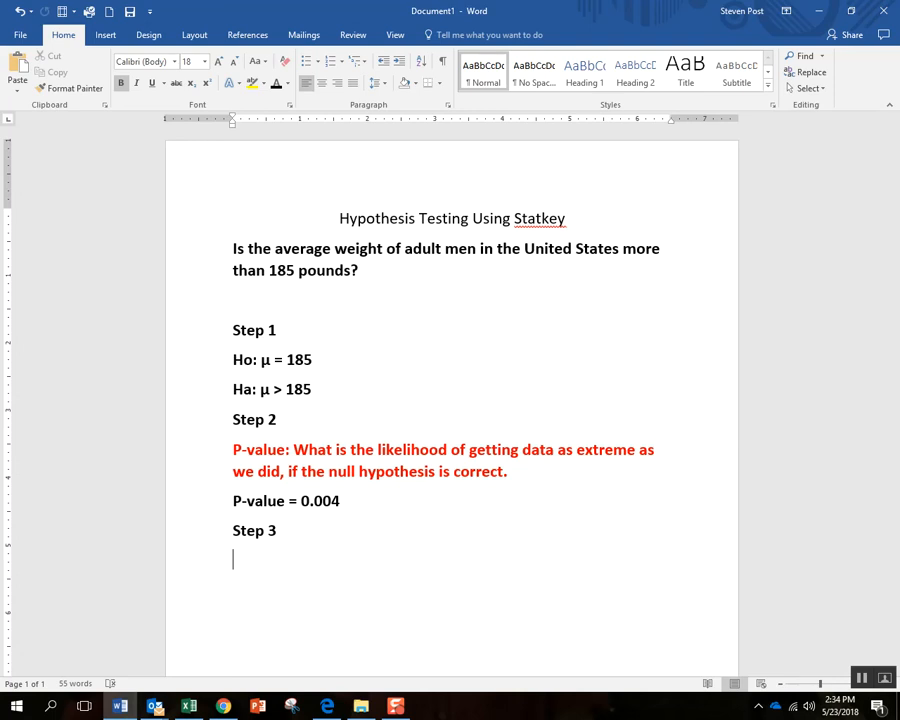
{"action": "type", "text": "Decisi"}
{"action": "type", "text": "on"}
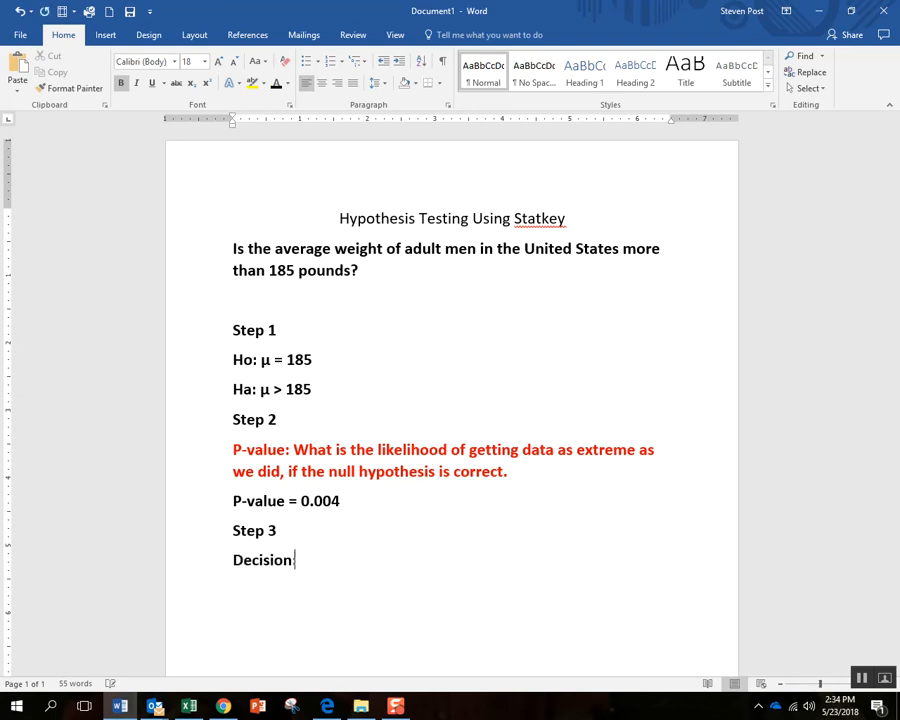
{"action": "type", "text": ": We reject "}
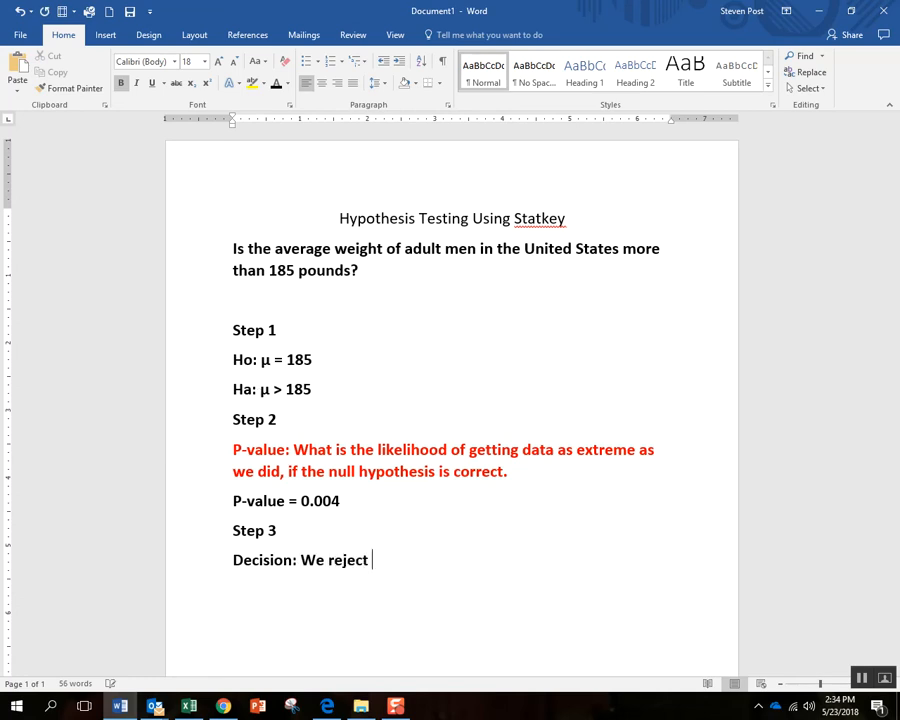
{"action": "type", "text": "the null hypo"}
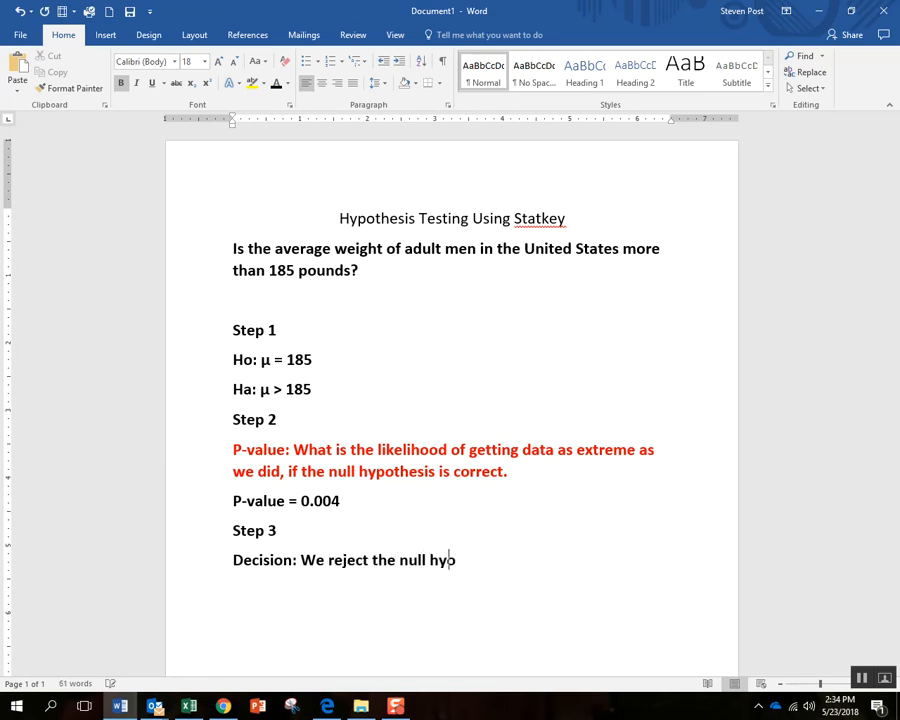
{"action": "type", "text": "thesis."}
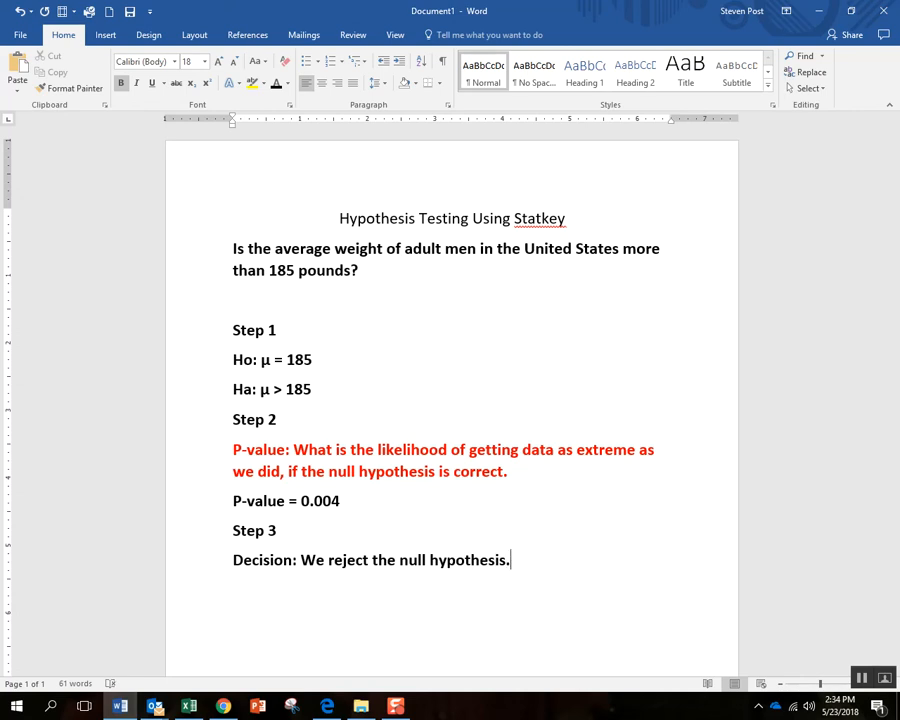
Step: Add the paragraph "Conclusion: We have evidence that the mean weight of men is more than 185 pounds." below the decision
{"action": "left_click_drag", "start_coordinate": [361, 361], "coordinate": [233, 360]}
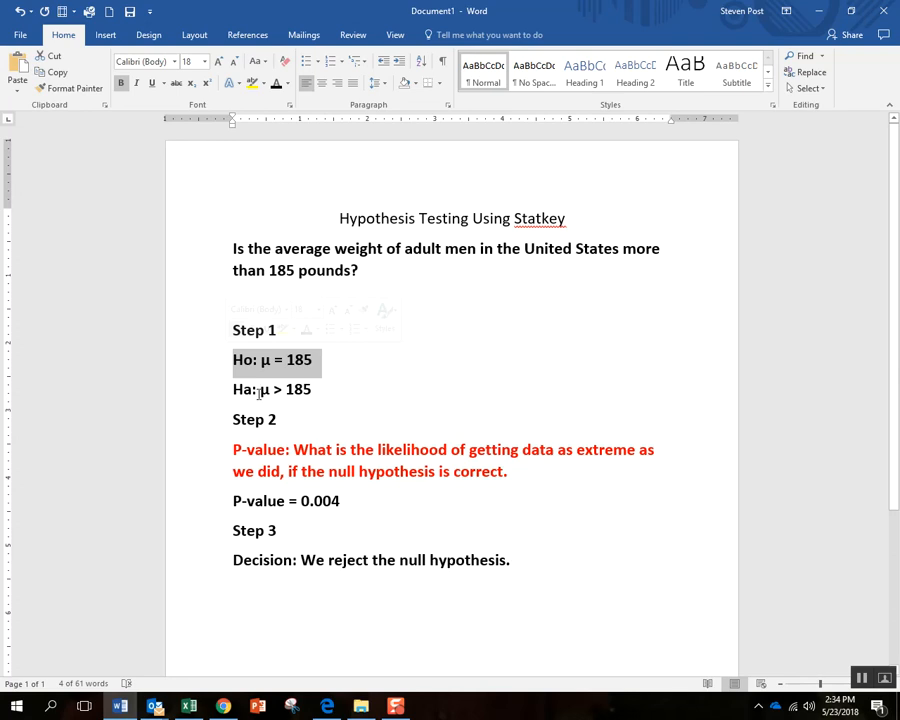
{"action": "left_click", "coordinate": [537, 566]}
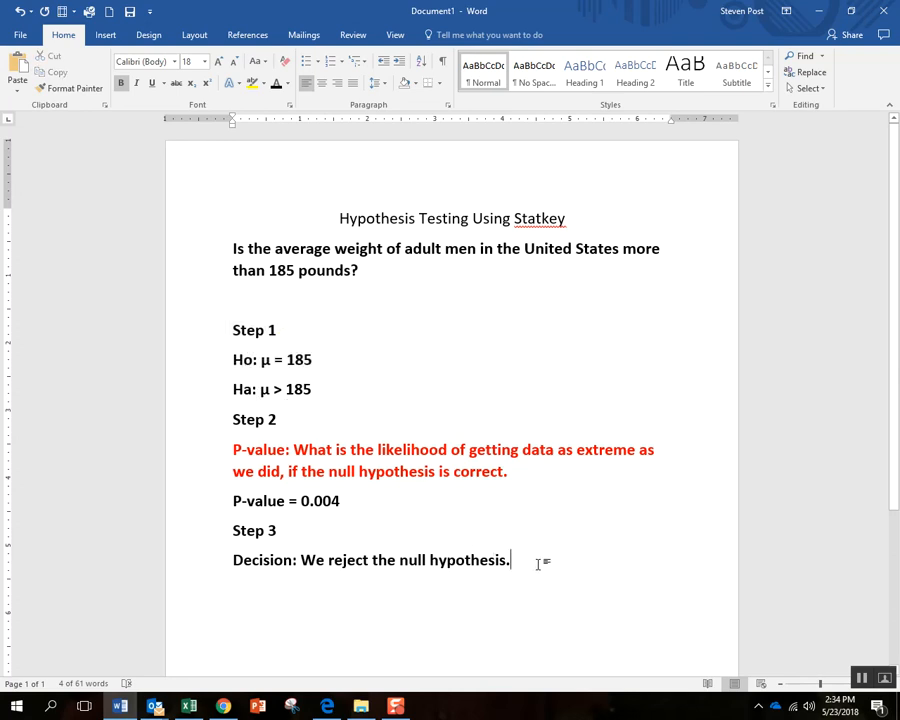
{"action": "key", "text": "Return"}
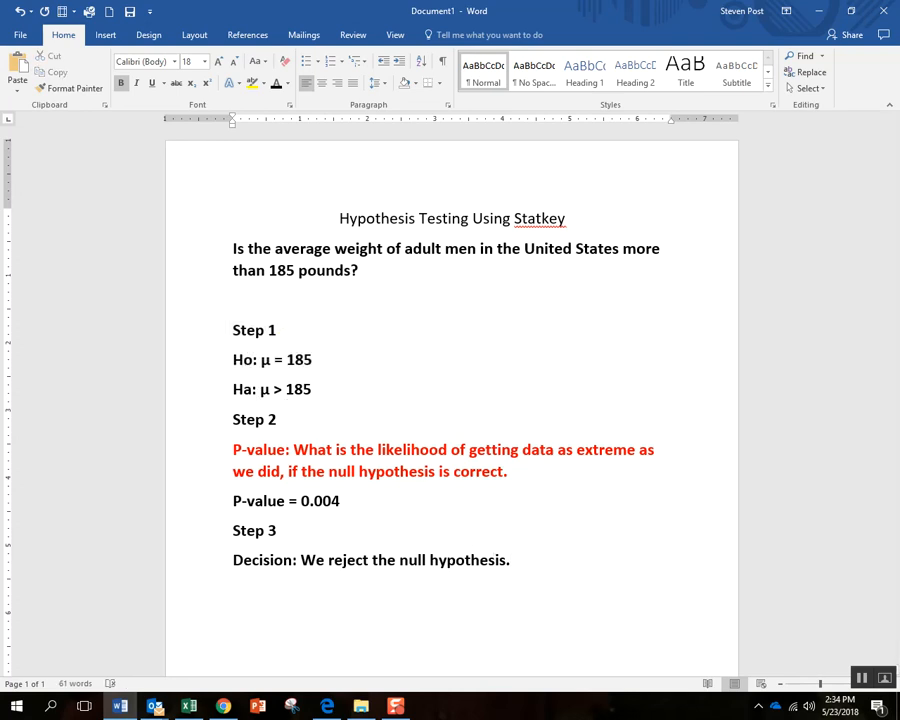
{"action": "type", "text": "Conclusion:"}
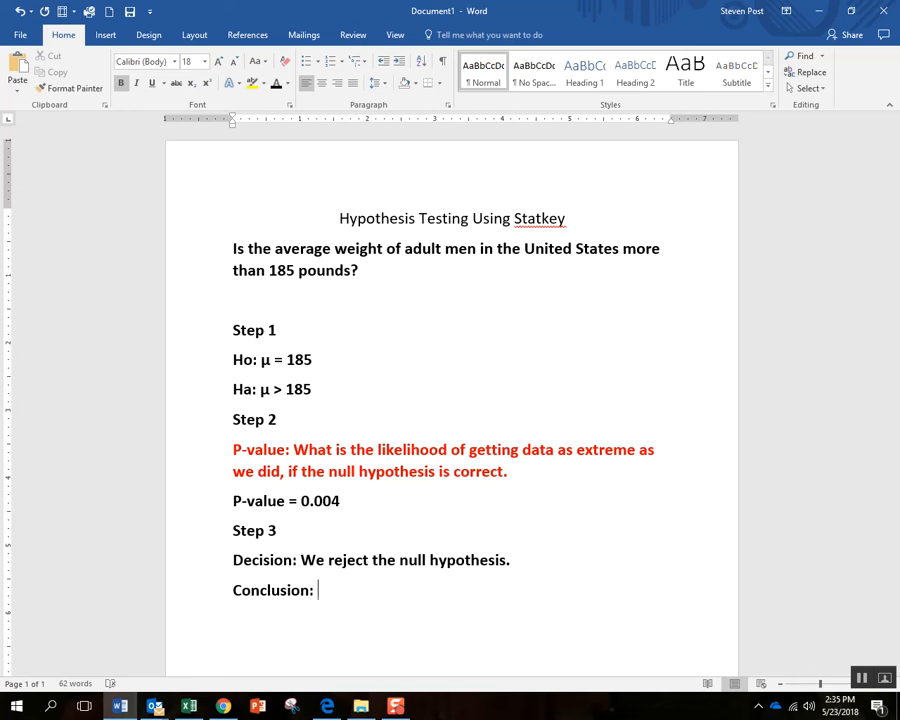
{"action": "type", "text": " We have evid"}
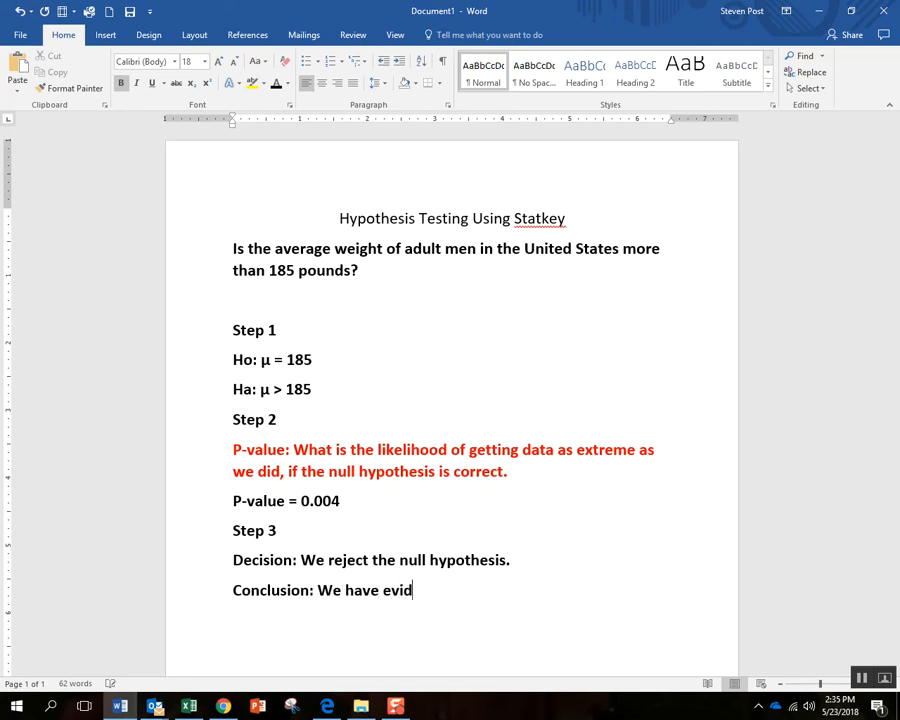
{"action": "type", "text": "ence that the me"}
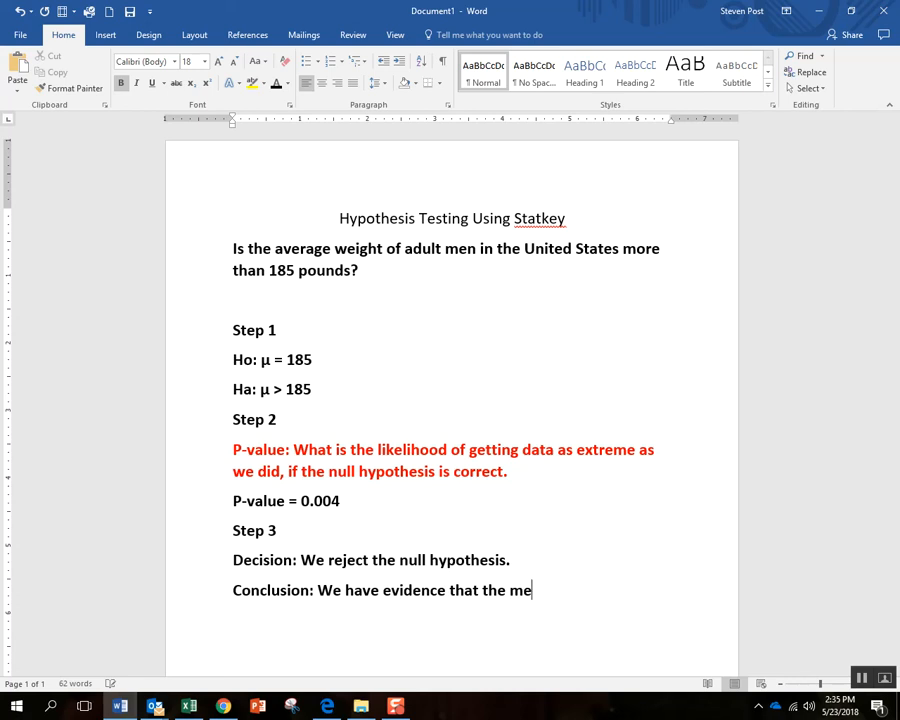
{"action": "type", "text": "an weight of men ism"}
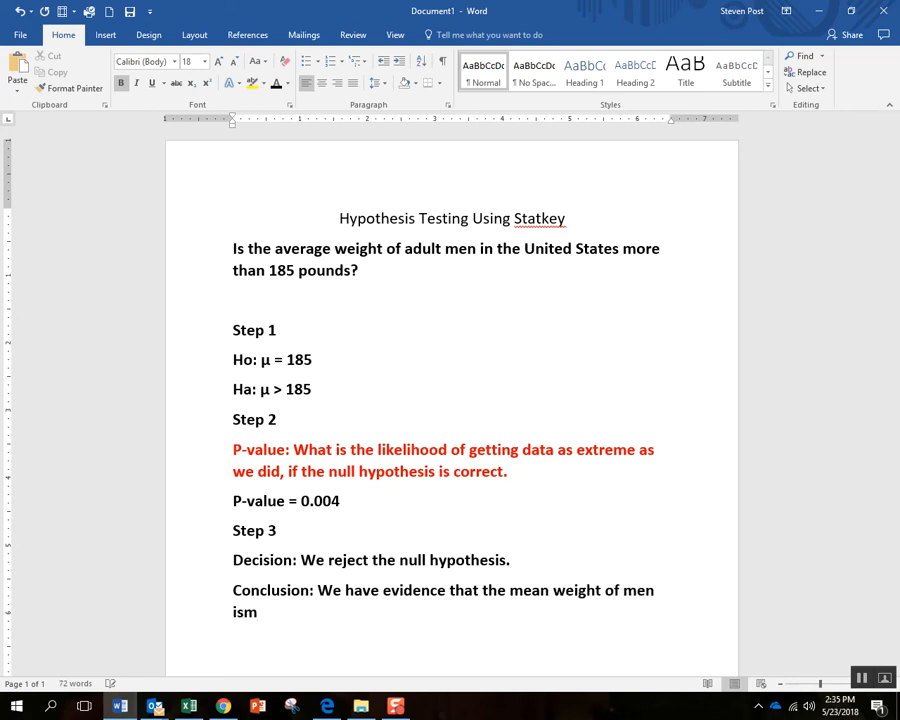
{"action": "key", "text": "BackSpace"}
{"action": "type", "text": "more than 1"}
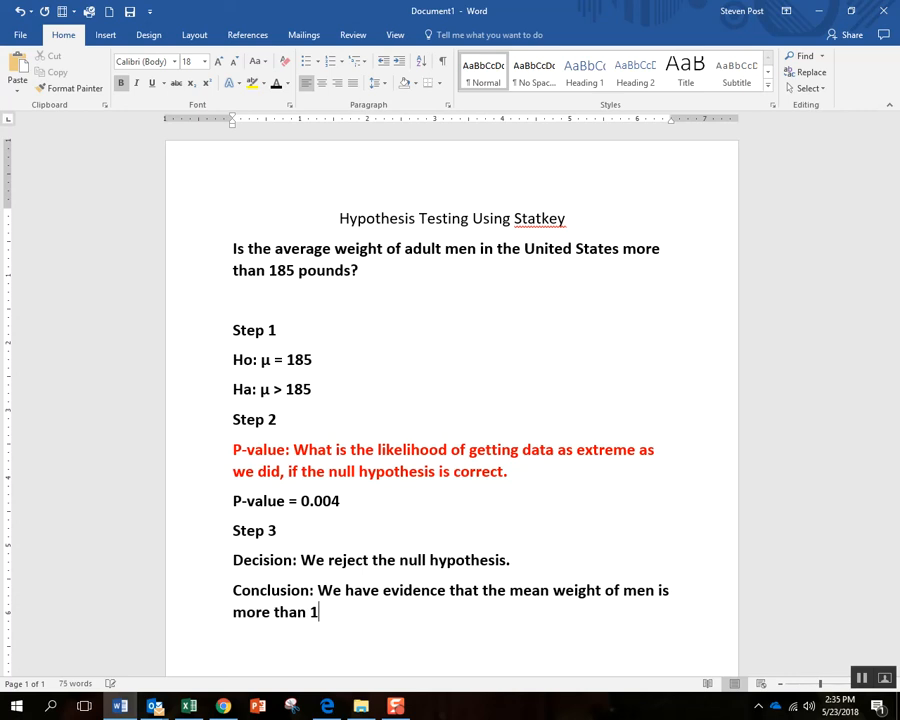
{"action": "type", "text": "85 pounds."}
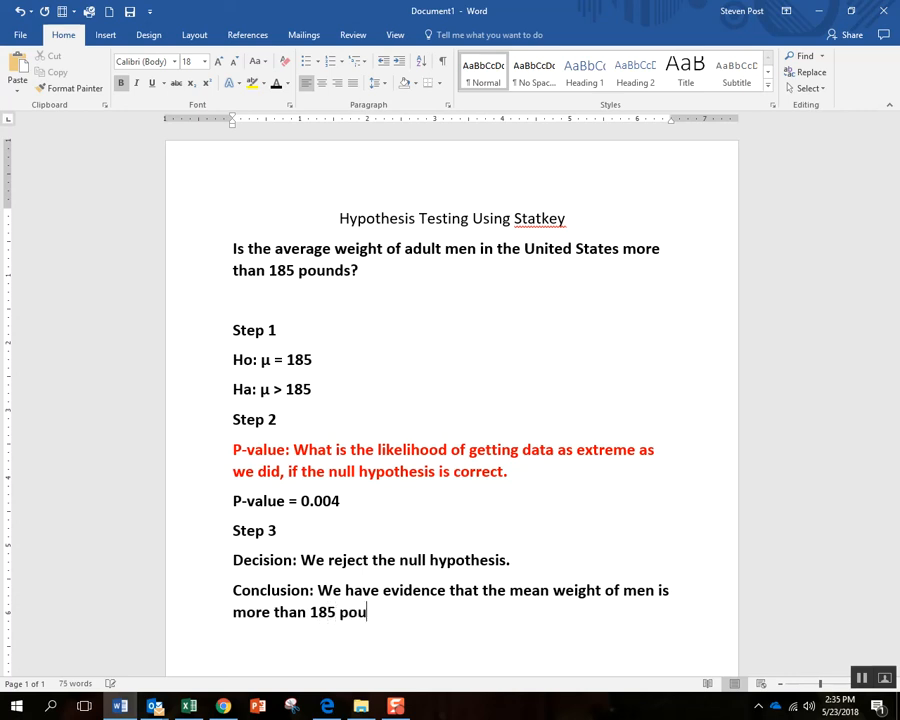
Step: Start a new paragraph reading "Rationale: If the mean weight of men were 185 pounds there would only be a 0.004 probability of getting"
{"action": "key", "text": "Return"}
{"action": "key", "text": "BackSpace"}
{"action": "type", "text": "Rationale: "}
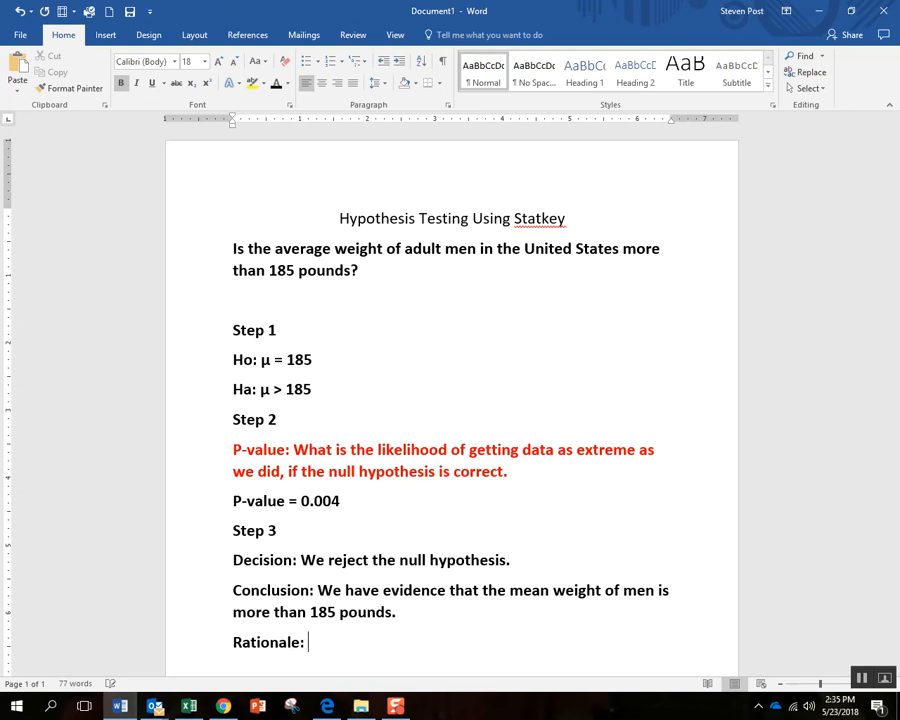
{"action": "type", "text": "If the mean weight of men "}
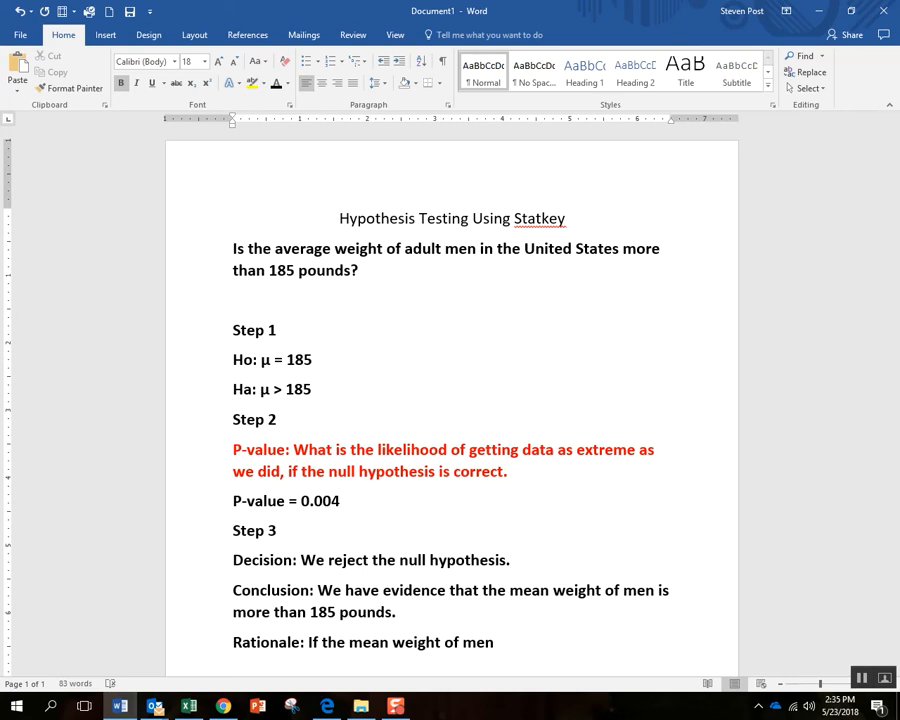
{"action": "type", "text": "were "}
{"action": "type", "text": "185 "}
{"action": "type", "text": "pounds there w"}
{"action": "type", "text": "ould only be a"}
{"action": "type", "text": " 0.00"}
{"action": "type", "text": "4 probabilit"}
{"action": "type", "text": "y of getting"}
Step: Complete the rationale with "a sample mean as large as or larger than the 189.674 that we found in our sample."
{"action": "type", "text": " a s"}
{"action": "key", "text": "BackSpace"}
{"action": "type", "text": "a sample mean as laar"}
{"action": "key", "text": "BackSpace"}
{"action": "key", "text": "BackSpace"}
{"action": "type", "text": "rge as or largerthan "}
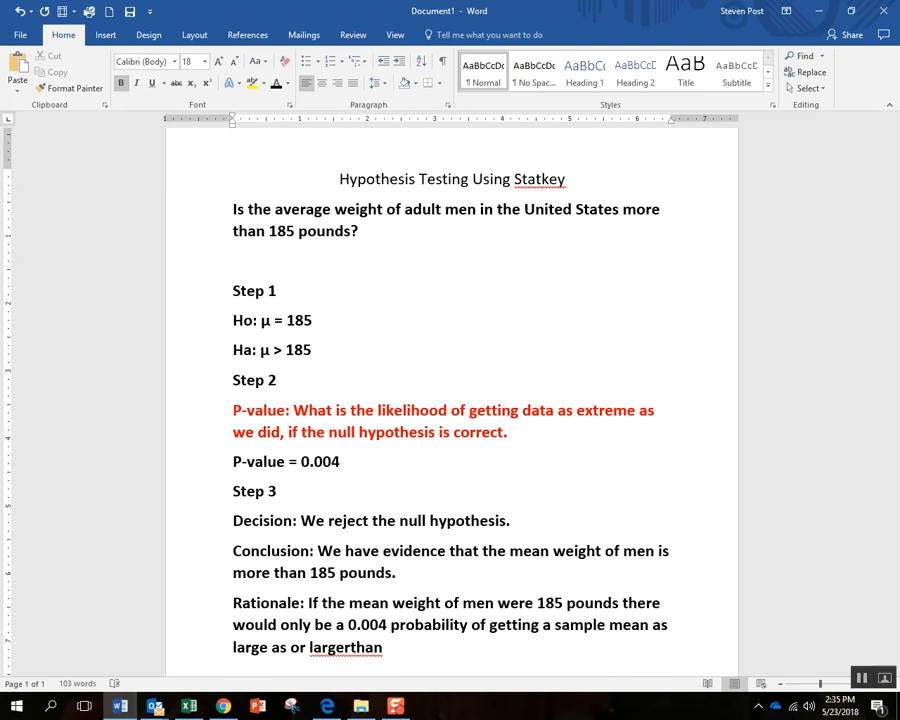
{"action": "type", "text": "the 189.674"}
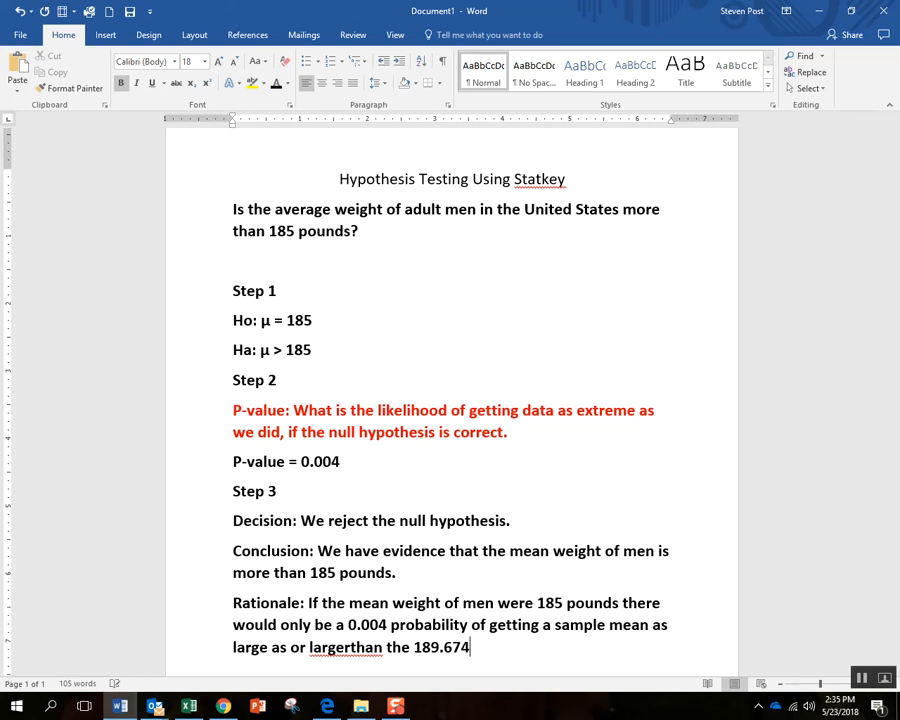
{"action": "type", "text": " that we found in"}
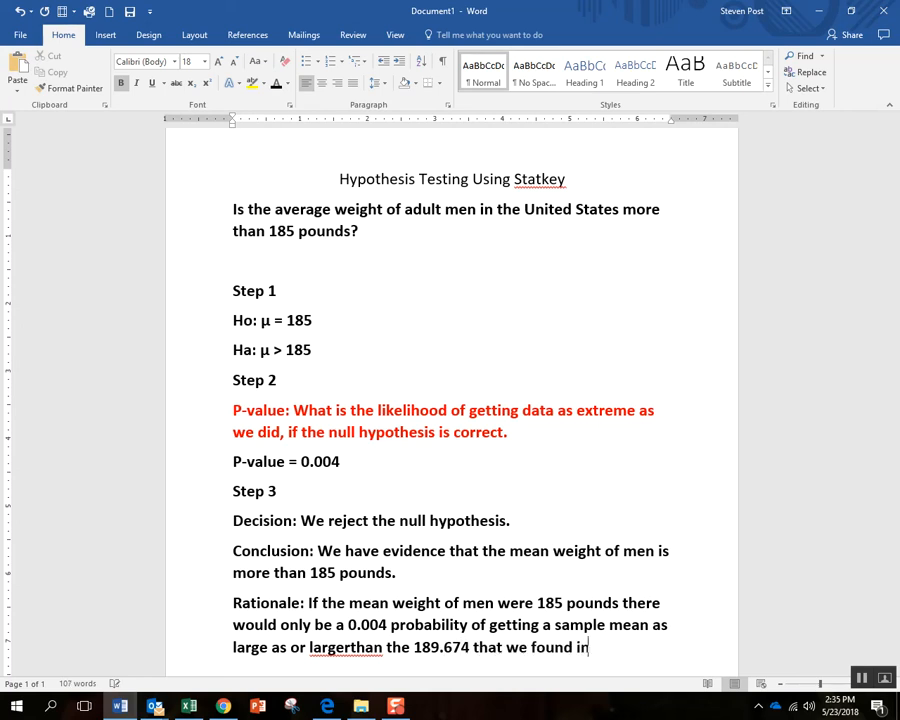
{"action": "type", "text": " our sample."}
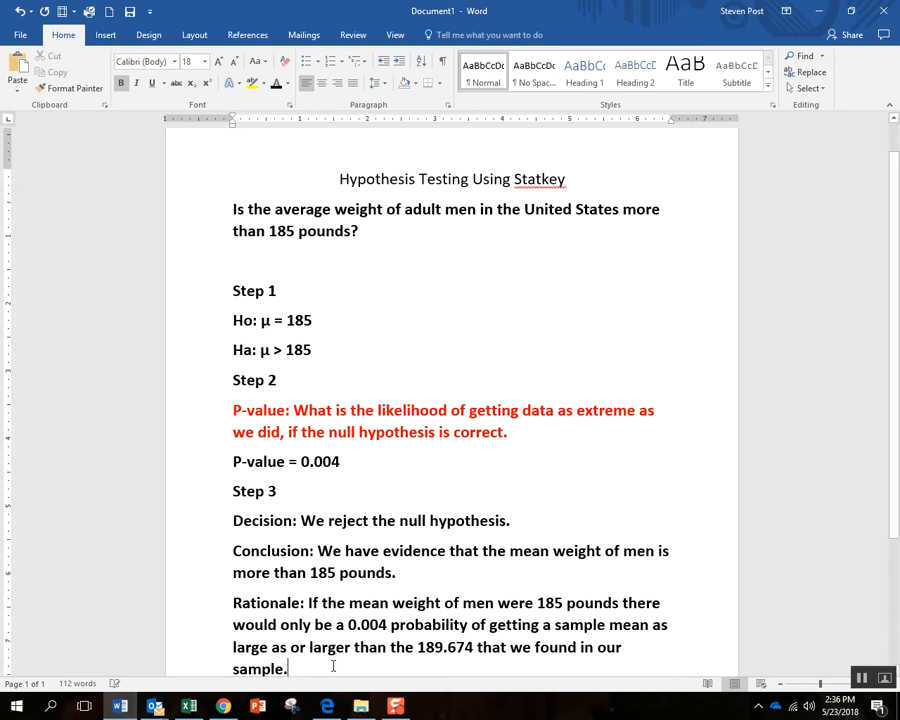
Step: Insert the heading "Step 4" on its own line above the conclusion and "Step 5" above the rationale
{"action": "left_click", "coordinate": [231, 551]}
{"action": "type", "text": "Stev"}
{"action": "key", "text": "BackSpace"}
{"action": "type", "text": "pe "}
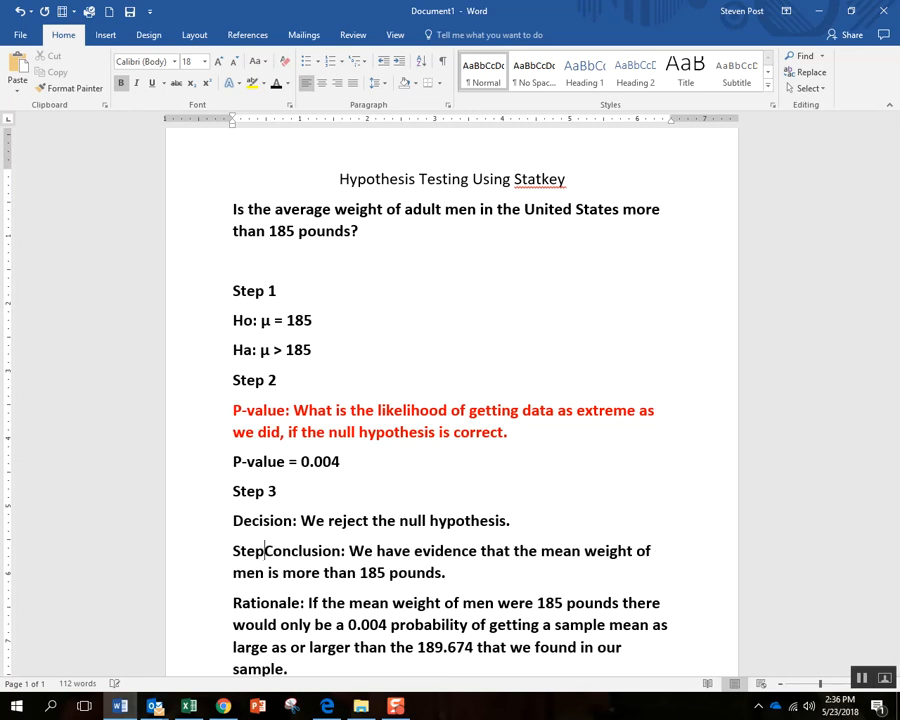
{"action": "type", "text": "4"}
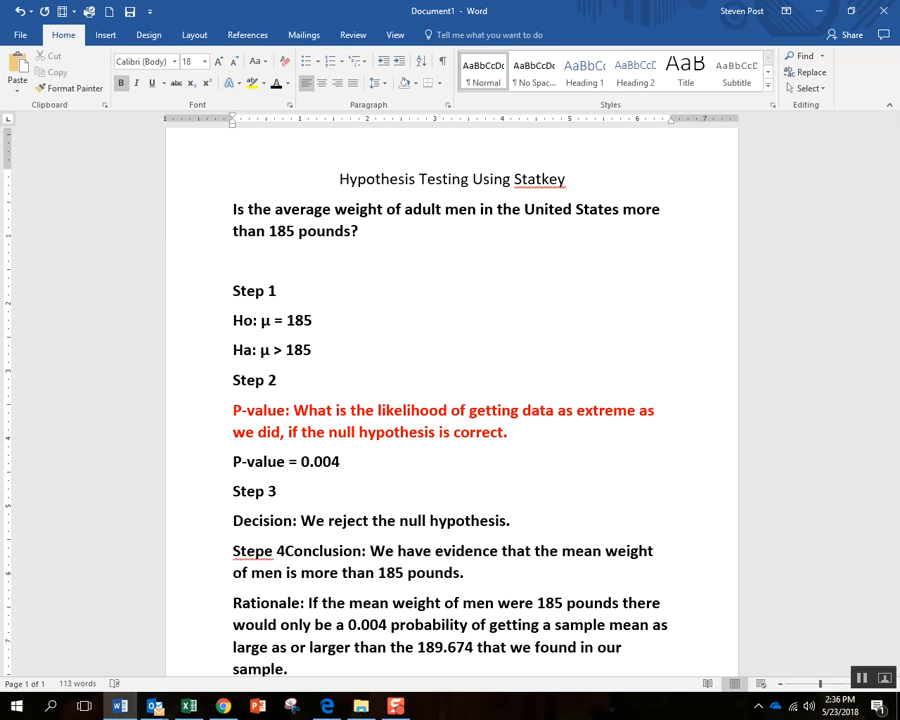
{"action": "key", "text": "Return"}
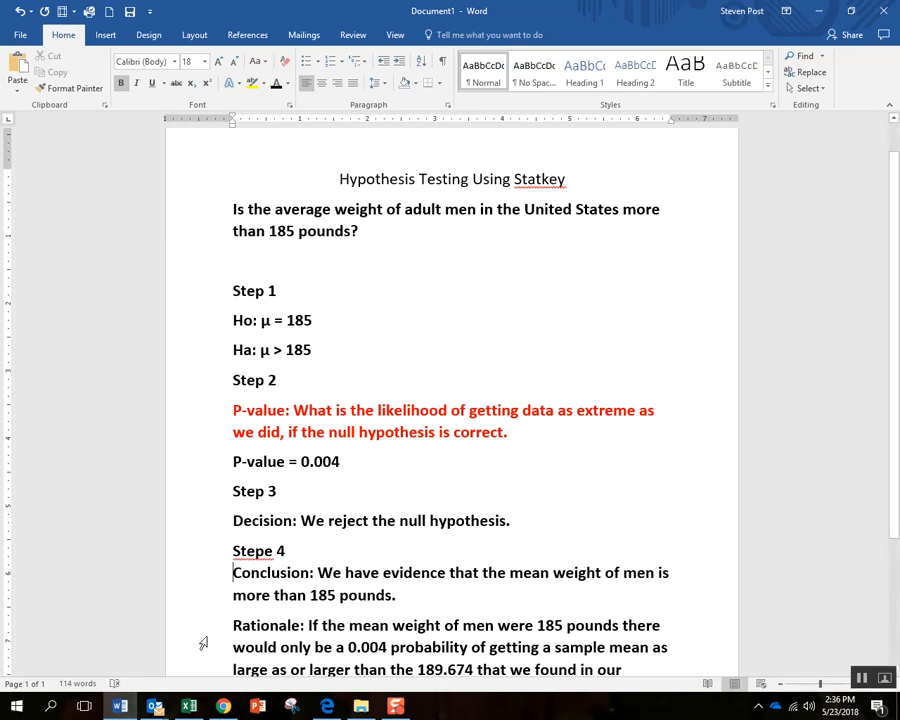
{"action": "left_click", "coordinate": [231, 625]}
{"action": "type", "text": "Step "}
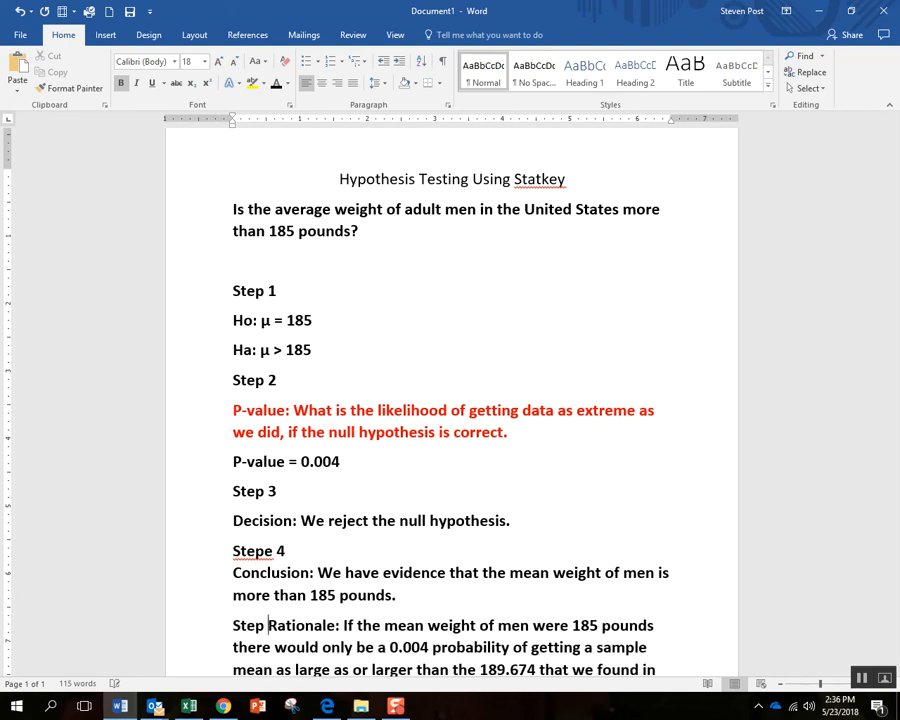
{"action": "type", "text": "5"}
{"action": "key", "text": "Return"}
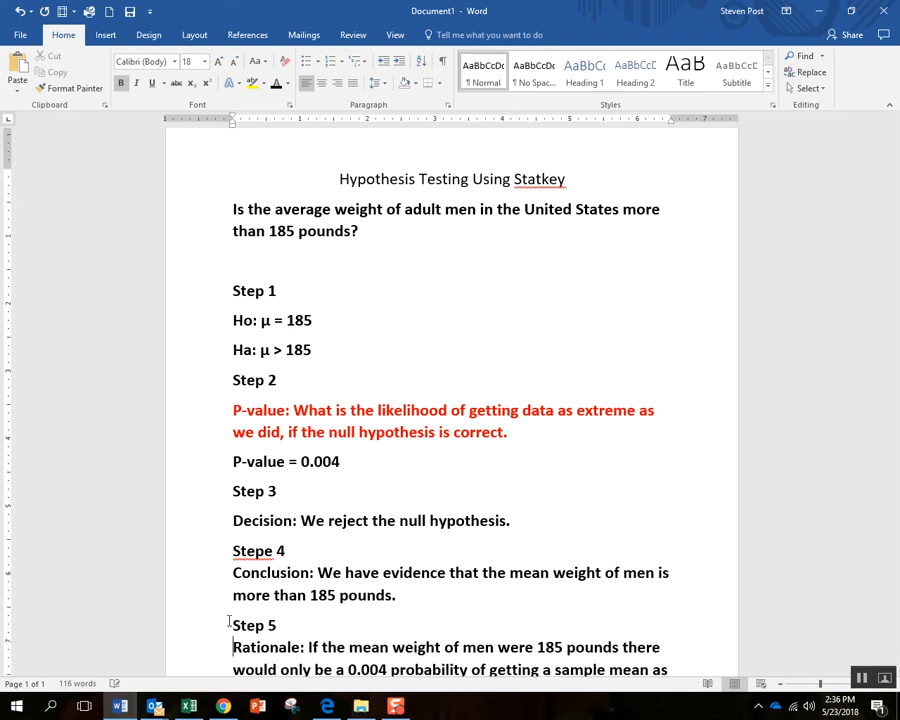
{"action": "left_click", "coordinate": [271, 548]}
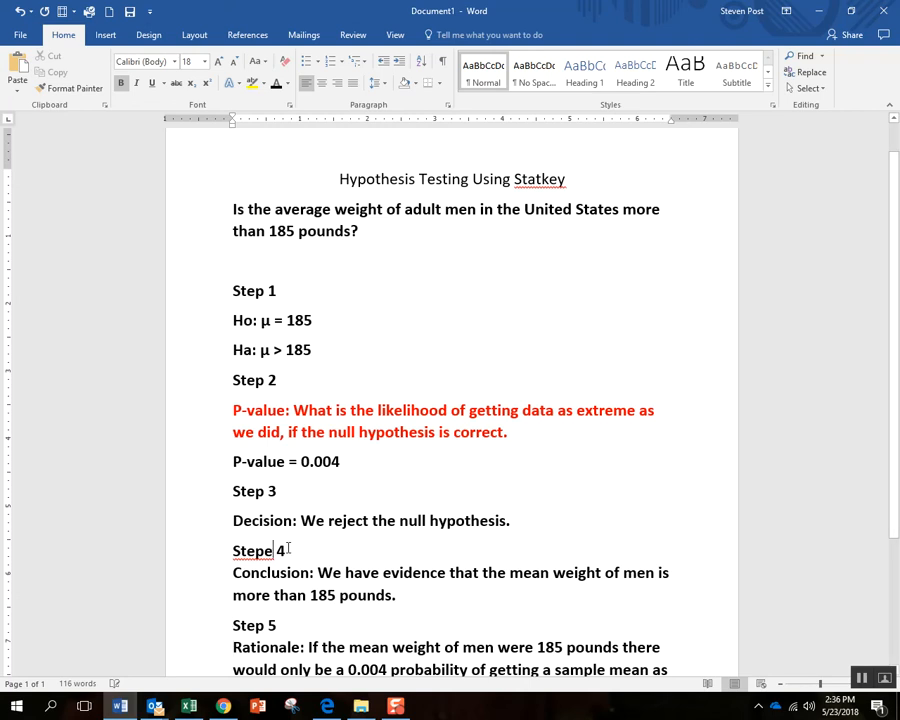
{"action": "key", "text": "BackSpace"}
{"action": "scroll", "coordinate": [440, 598], "scroll_direction": "down", "scroll_amount": 2}
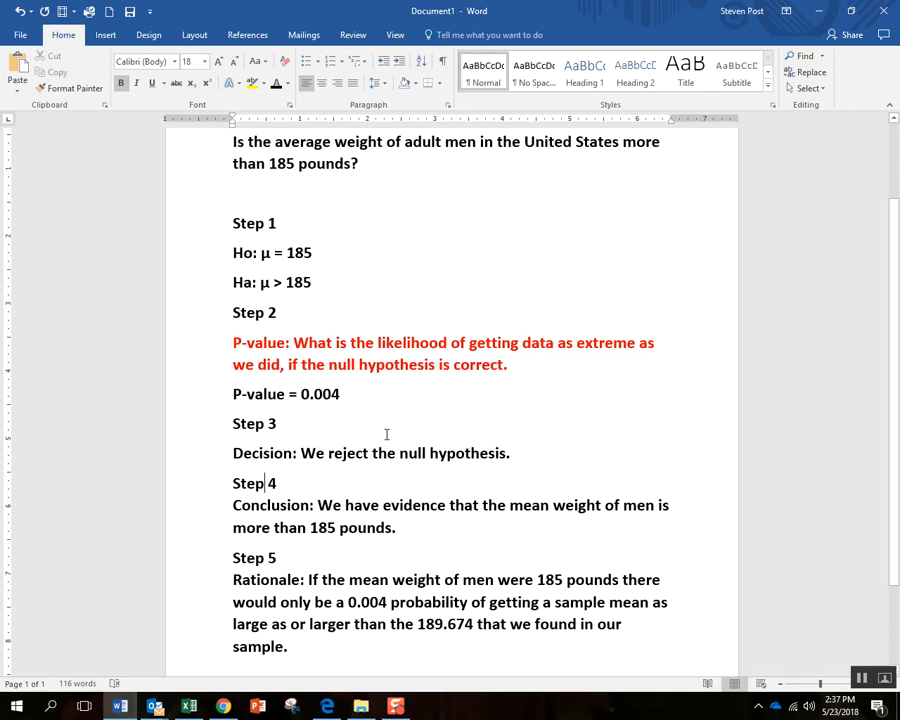
{"action": "scroll", "coordinate": [386, 432], "scroll_direction": "up", "scroll_amount": 2}
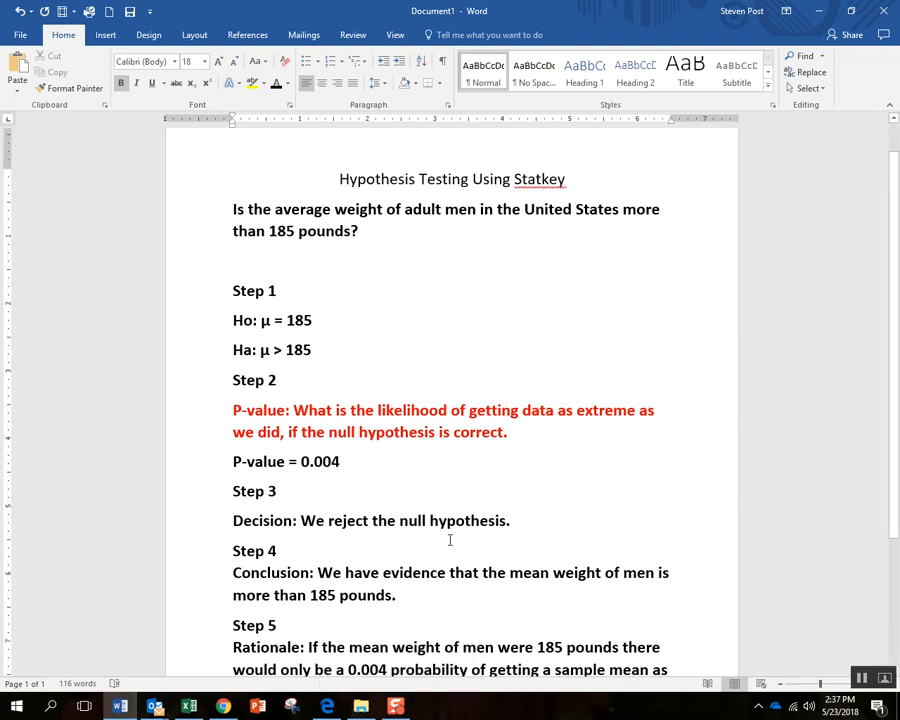
{"action": "scroll", "coordinate": [450, 540], "scroll_direction": "down", "scroll_amount": 2}
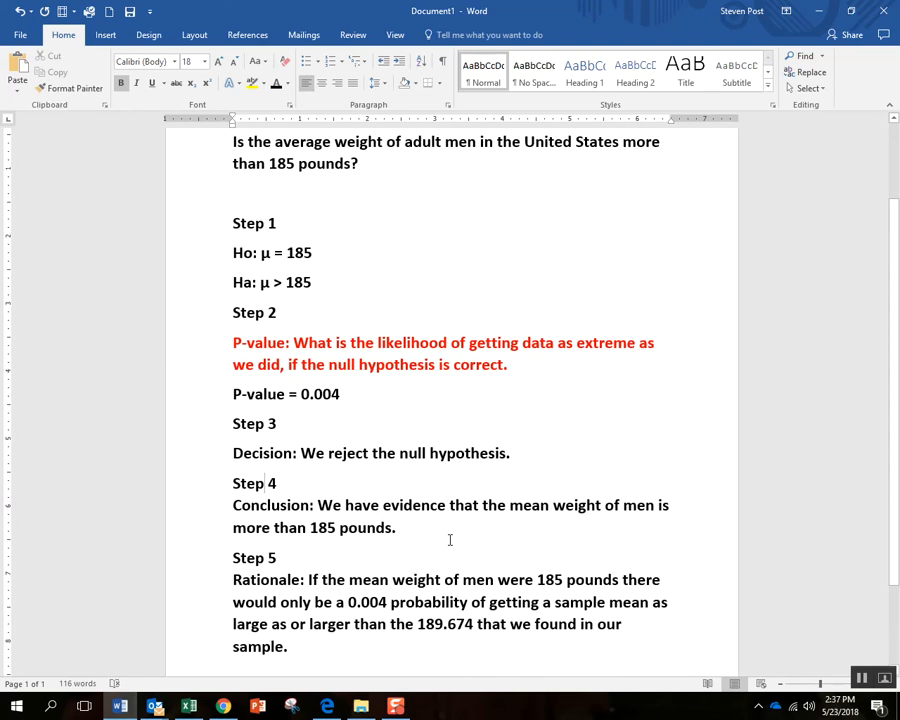
{"action": "scroll", "coordinate": [450, 540], "scroll_direction": "down", "scroll_amount": 1}
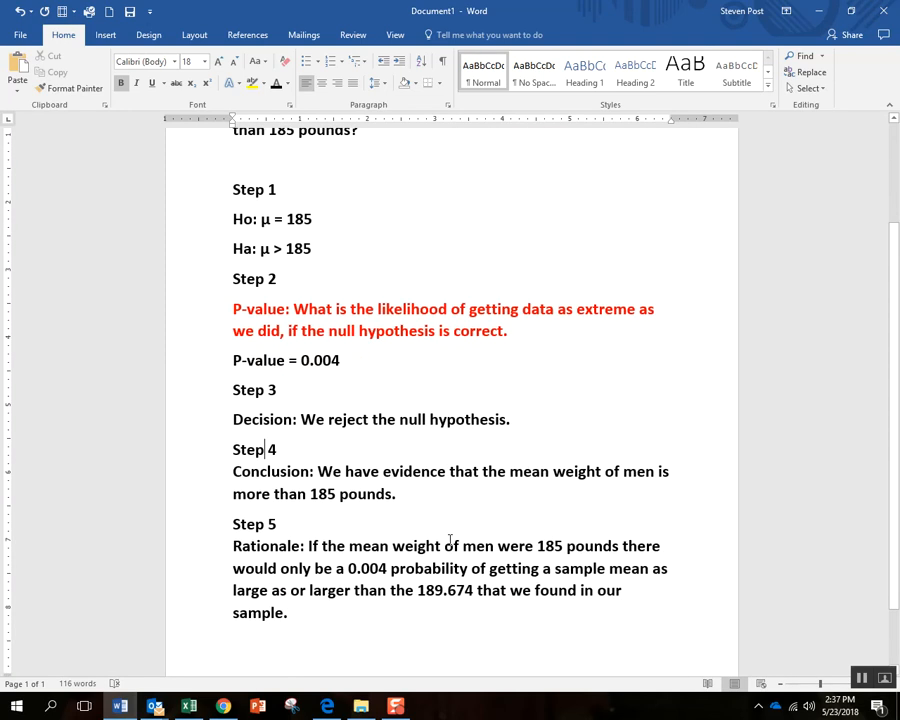